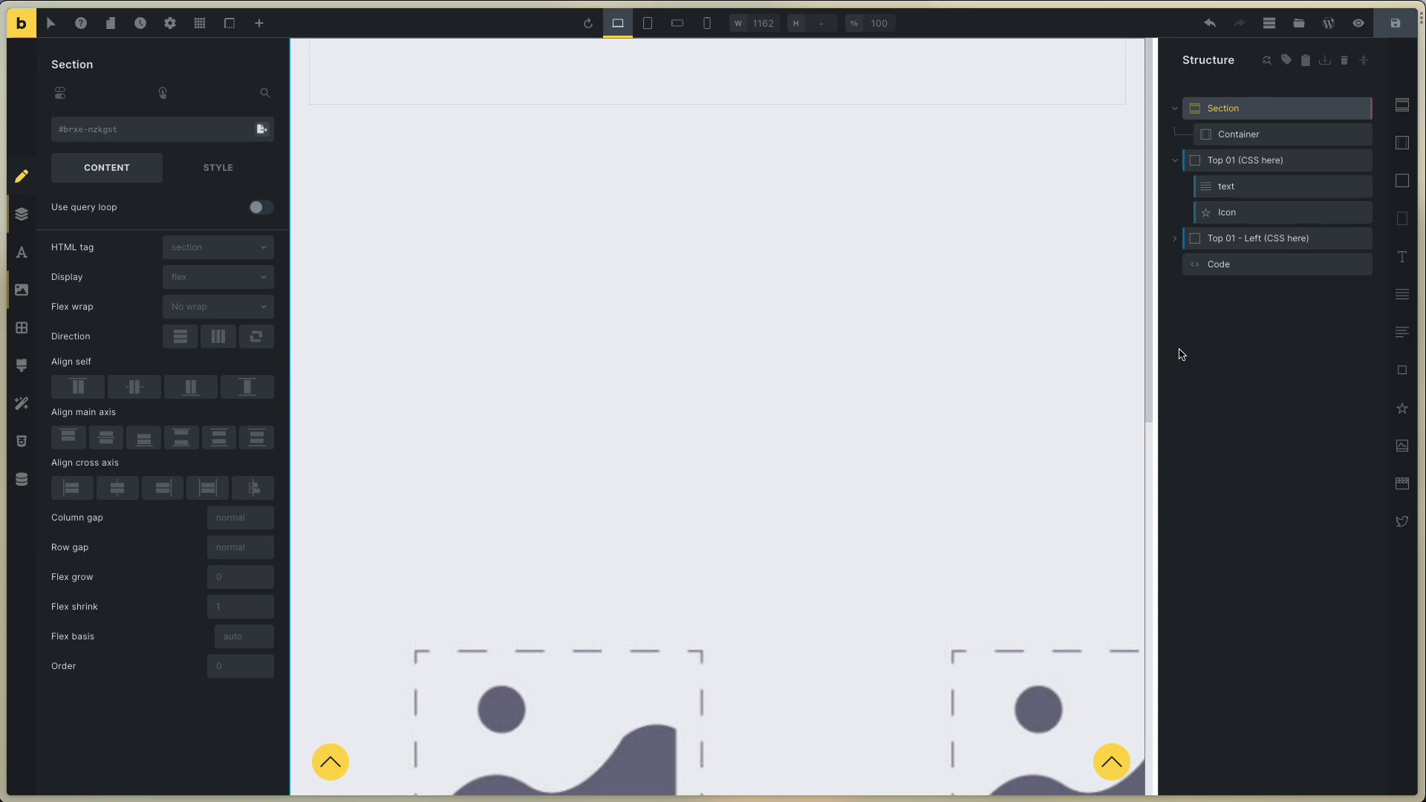
Delete the Top 01 - Left button element from the page structure and undo the deletion
{"action": "left_click", "coordinate": [1175, 159]}
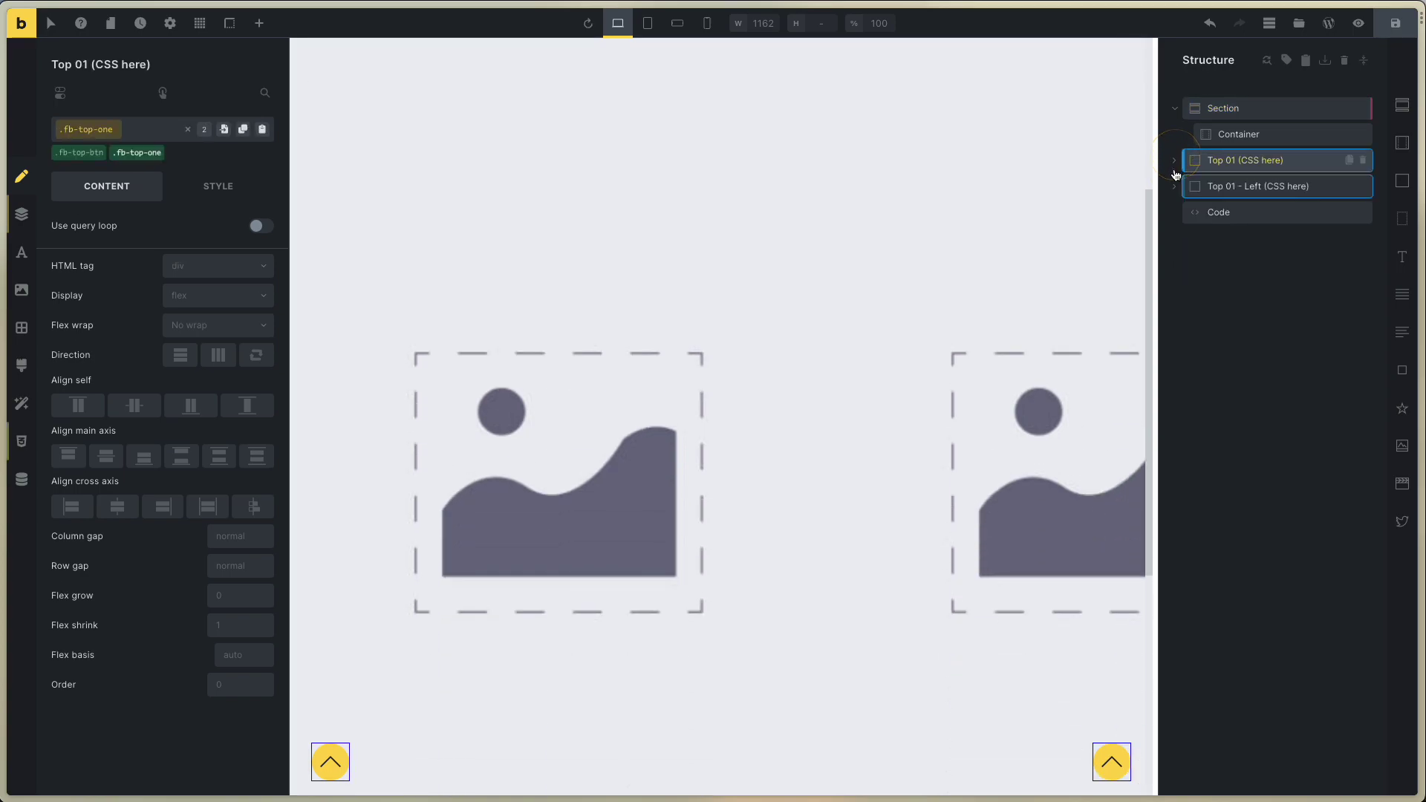
{"action": "left_click_drag", "start_coordinate": [1194, 185], "coordinate": [1109, 762]}
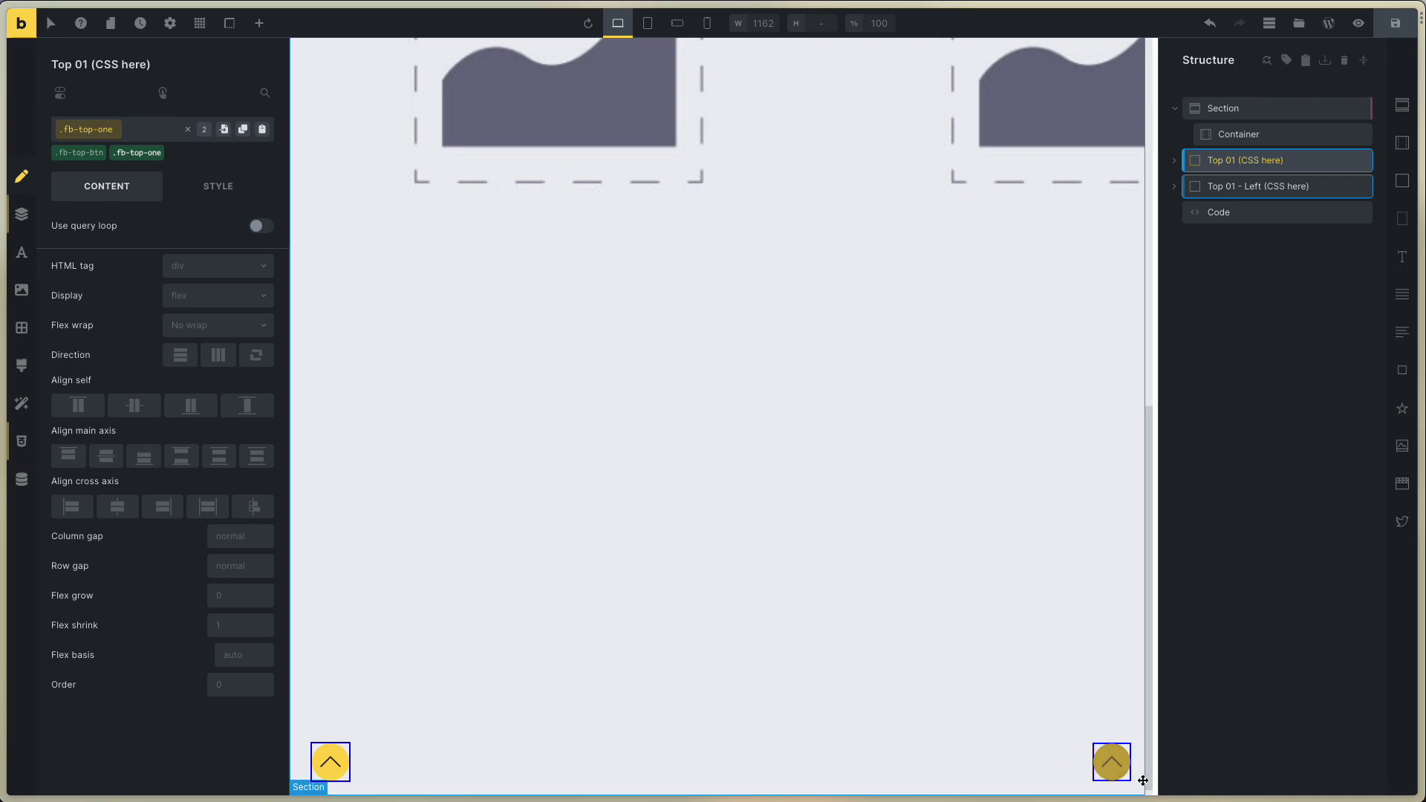
{"action": "left_click", "coordinate": [1231, 186]}
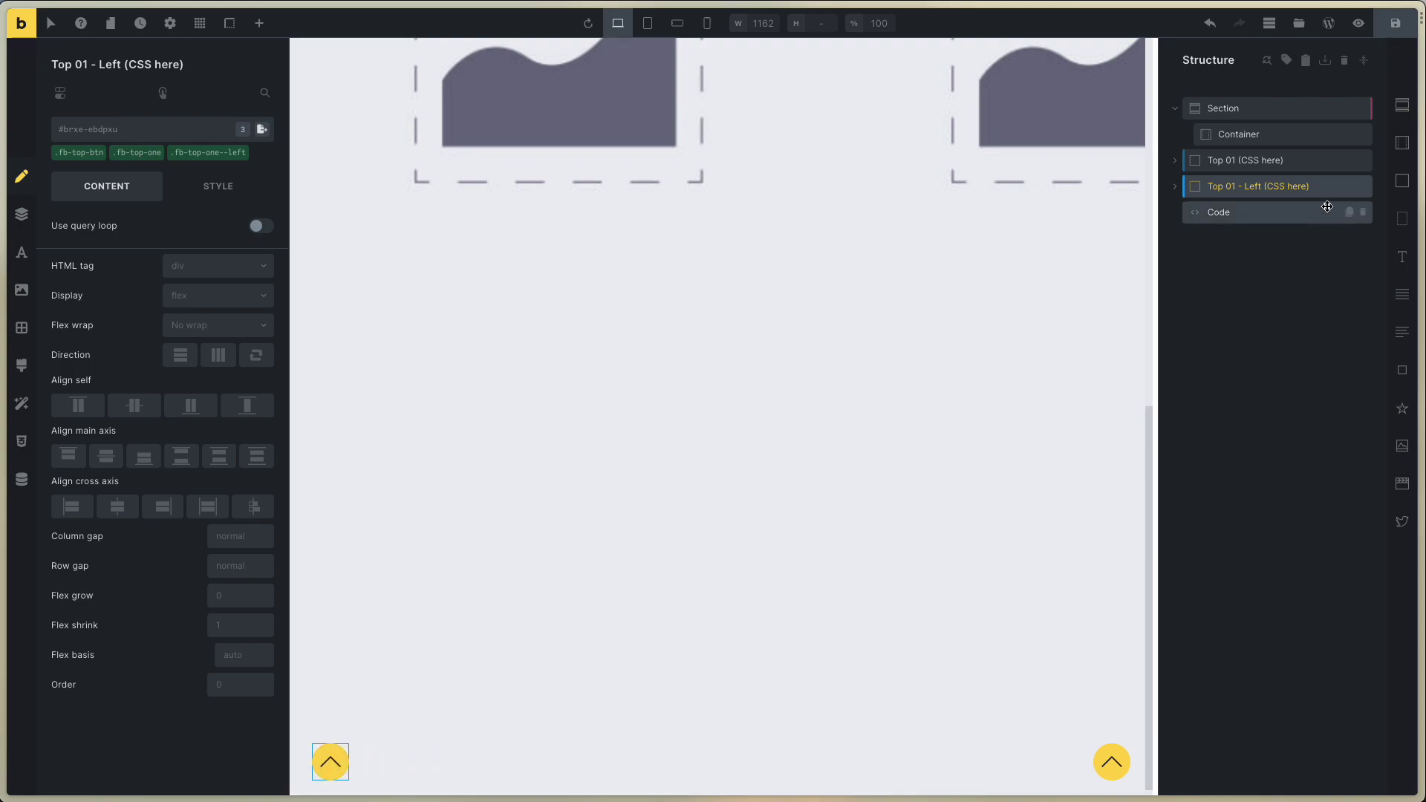
{"action": "left_click", "coordinate": [1361, 186]}
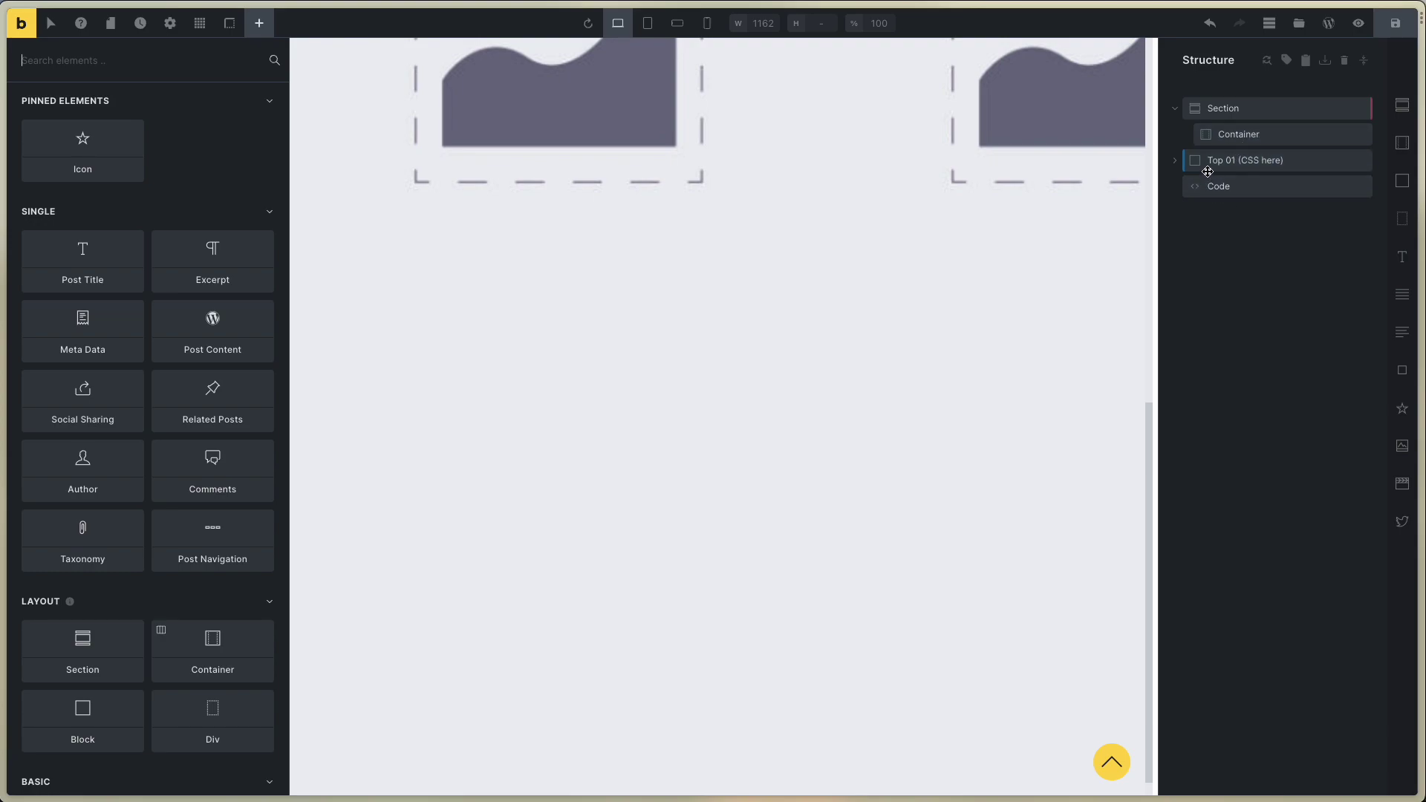
{"action": "left_click", "coordinate": [1211, 25]}
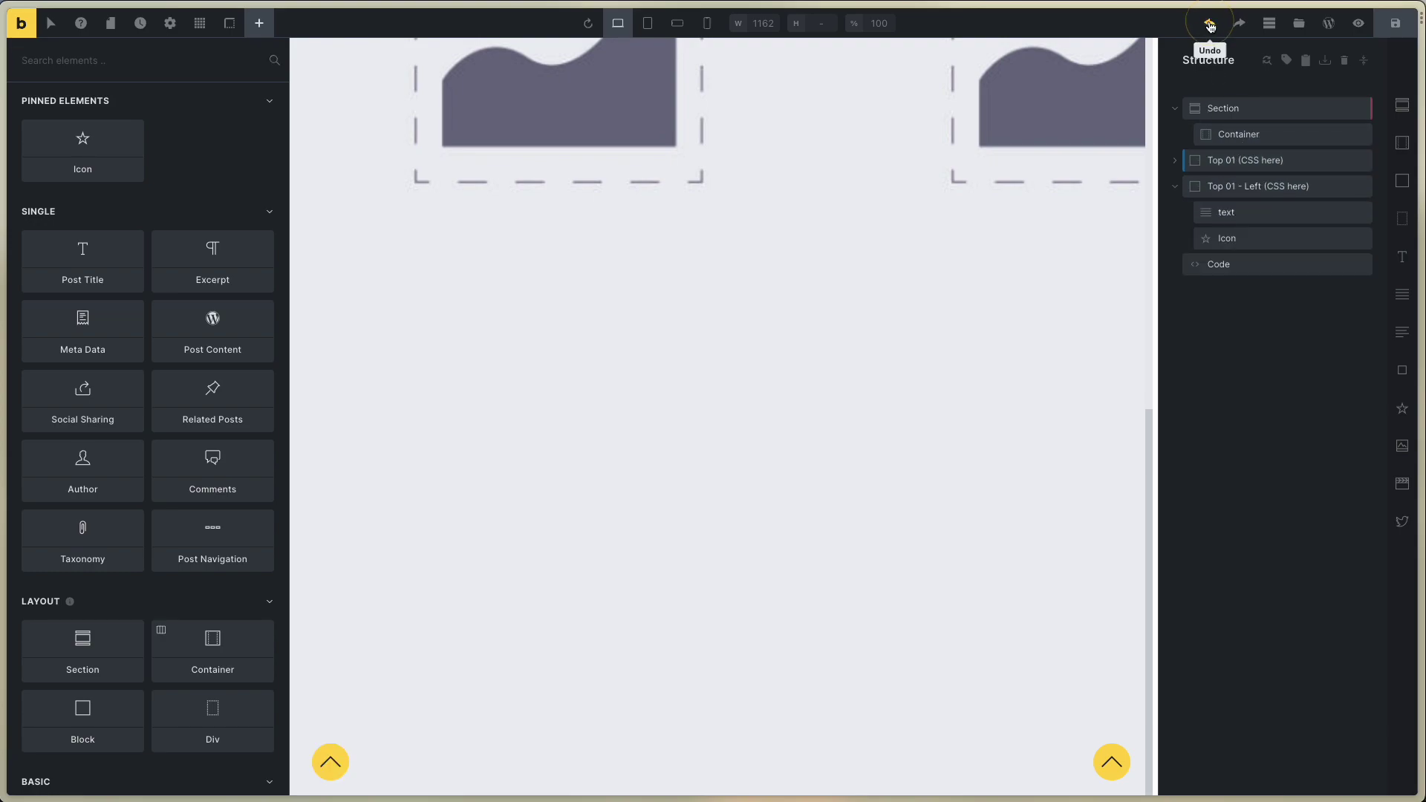
Open the Code element to read its scroll-to-top script and save the page
{"action": "left_click", "coordinate": [1222, 160]}
{"action": "left_click", "coordinate": [1225, 262]}
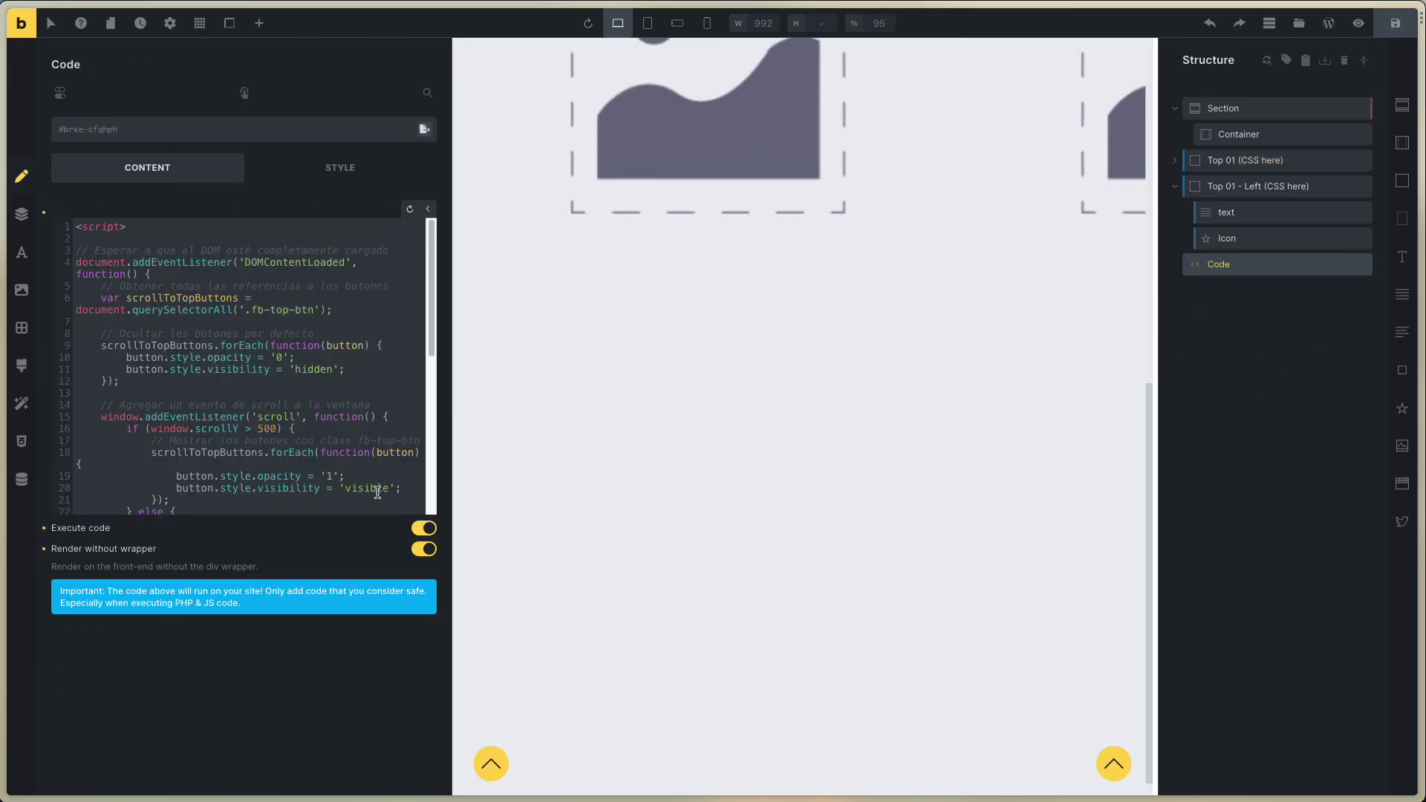
{"action": "key", "text": "ctrl+s"}
Delete the Section from the page structure and undo the deletion
{"action": "left_click", "coordinate": [1250, 167]}
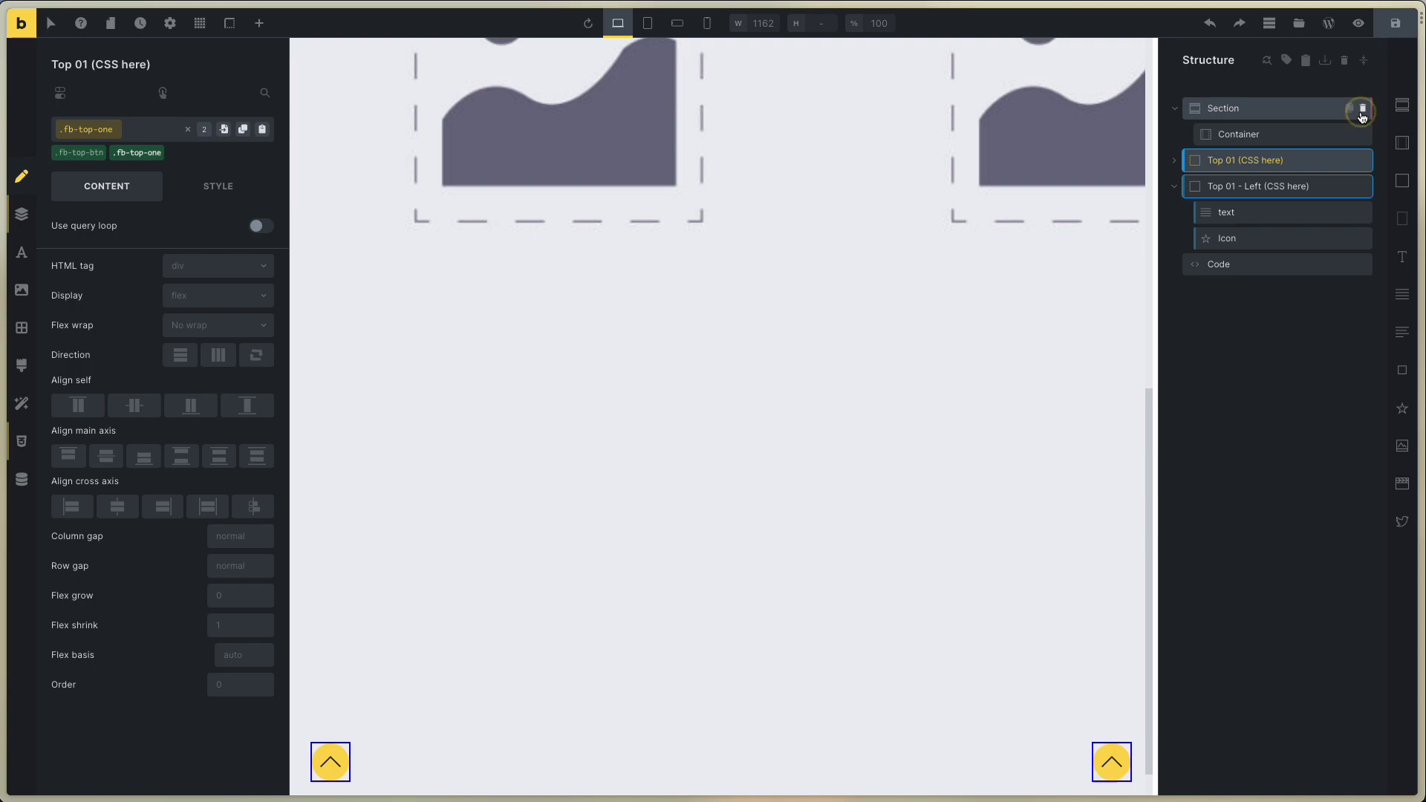
{"action": "left_click", "coordinate": [1362, 108]}
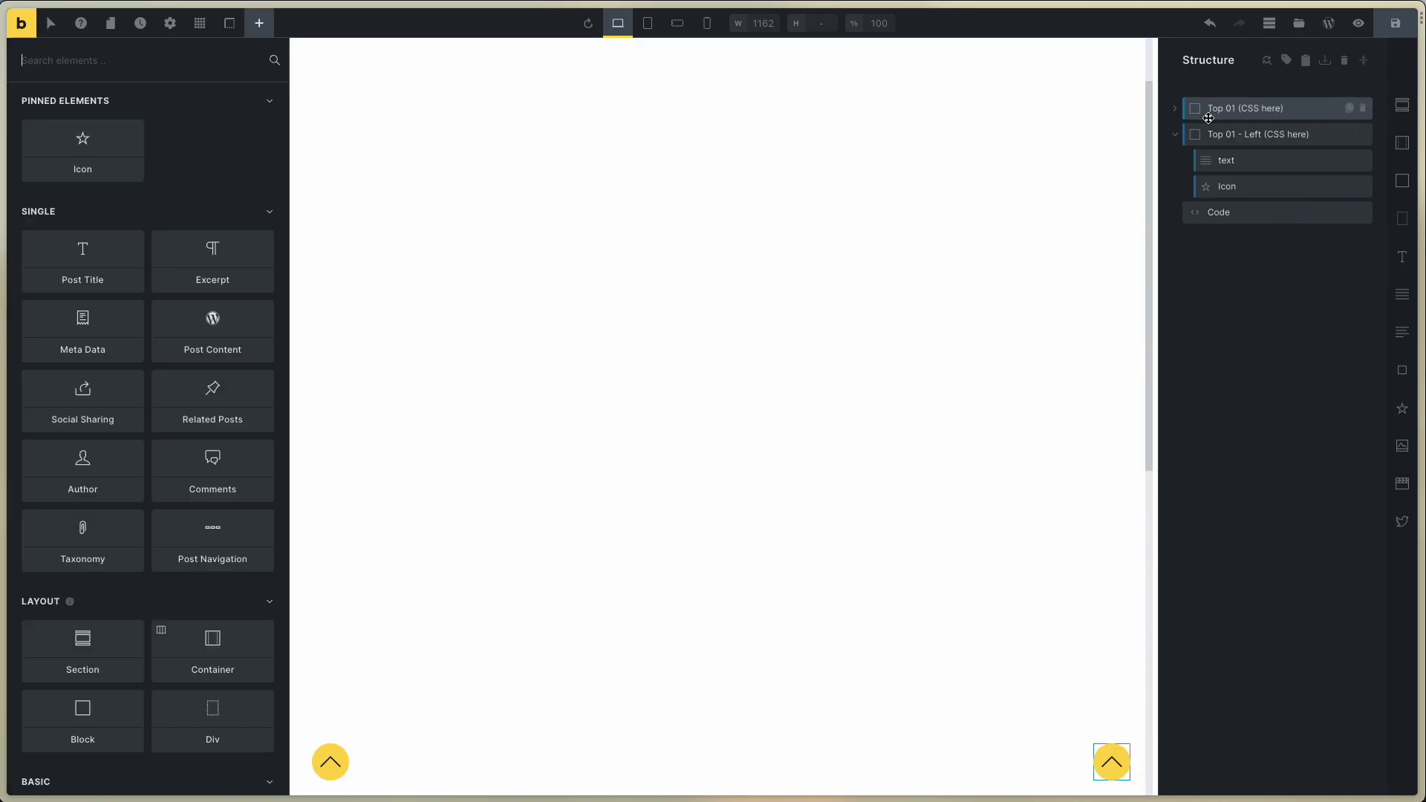
{"action": "left_click", "coordinate": [1209, 27]}
Collapse the Section in the structure and select the Top 01 (CSS here) element
{"action": "left_click", "coordinate": [1181, 110]}
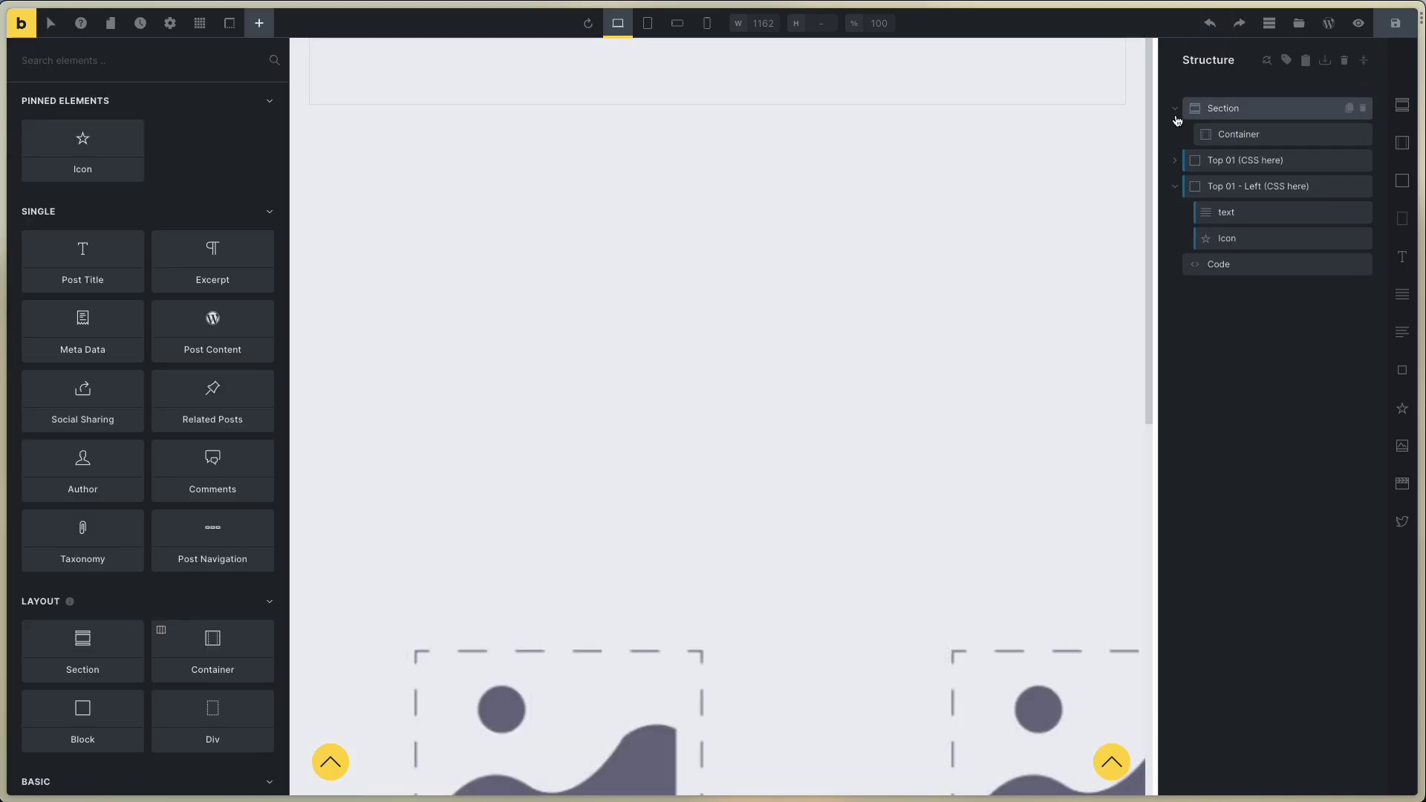
{"action": "left_click", "coordinate": [1175, 108]}
{"action": "left_click", "coordinate": [1260, 136]}
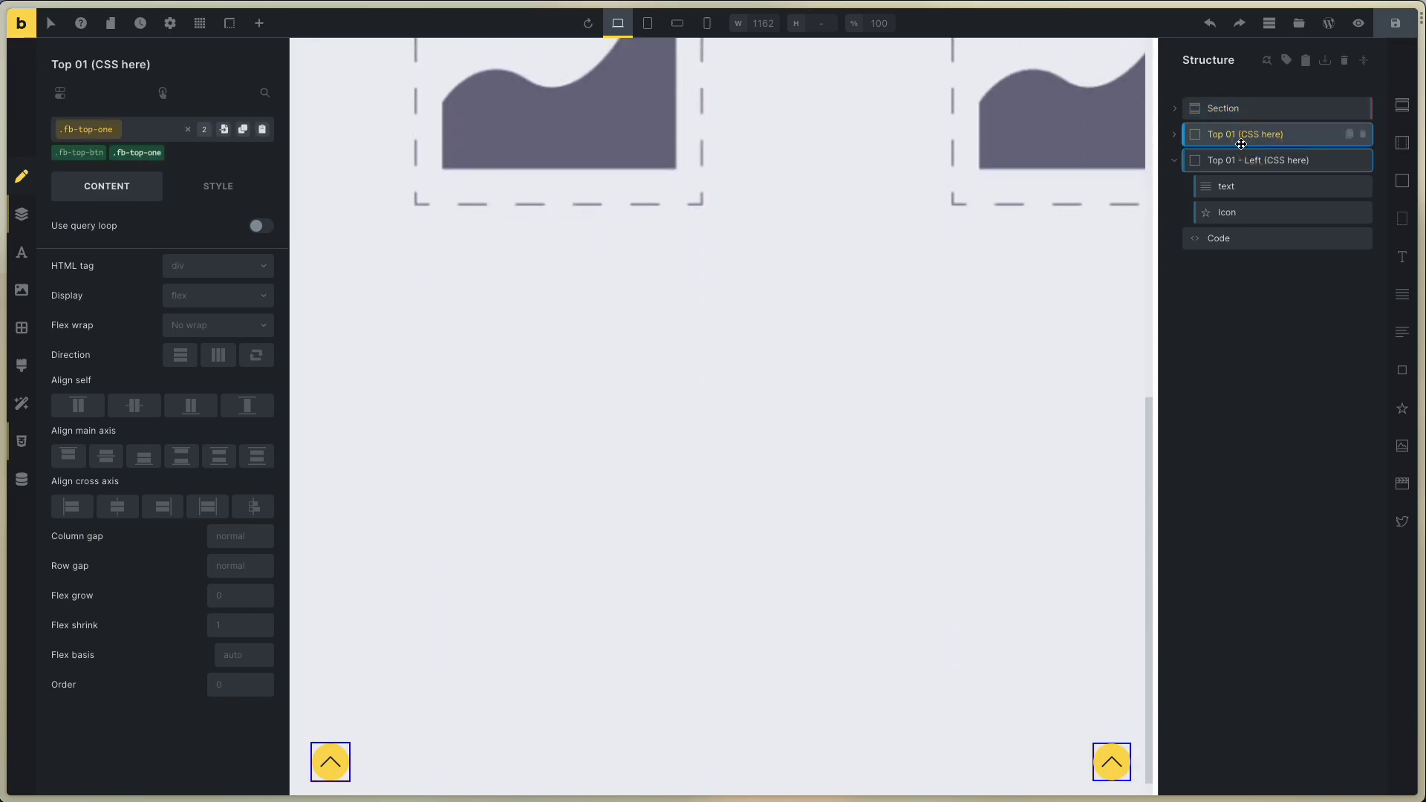
{"action": "left_click", "coordinate": [1230, 162]}
{"action": "left_click", "coordinate": [1228, 134]}
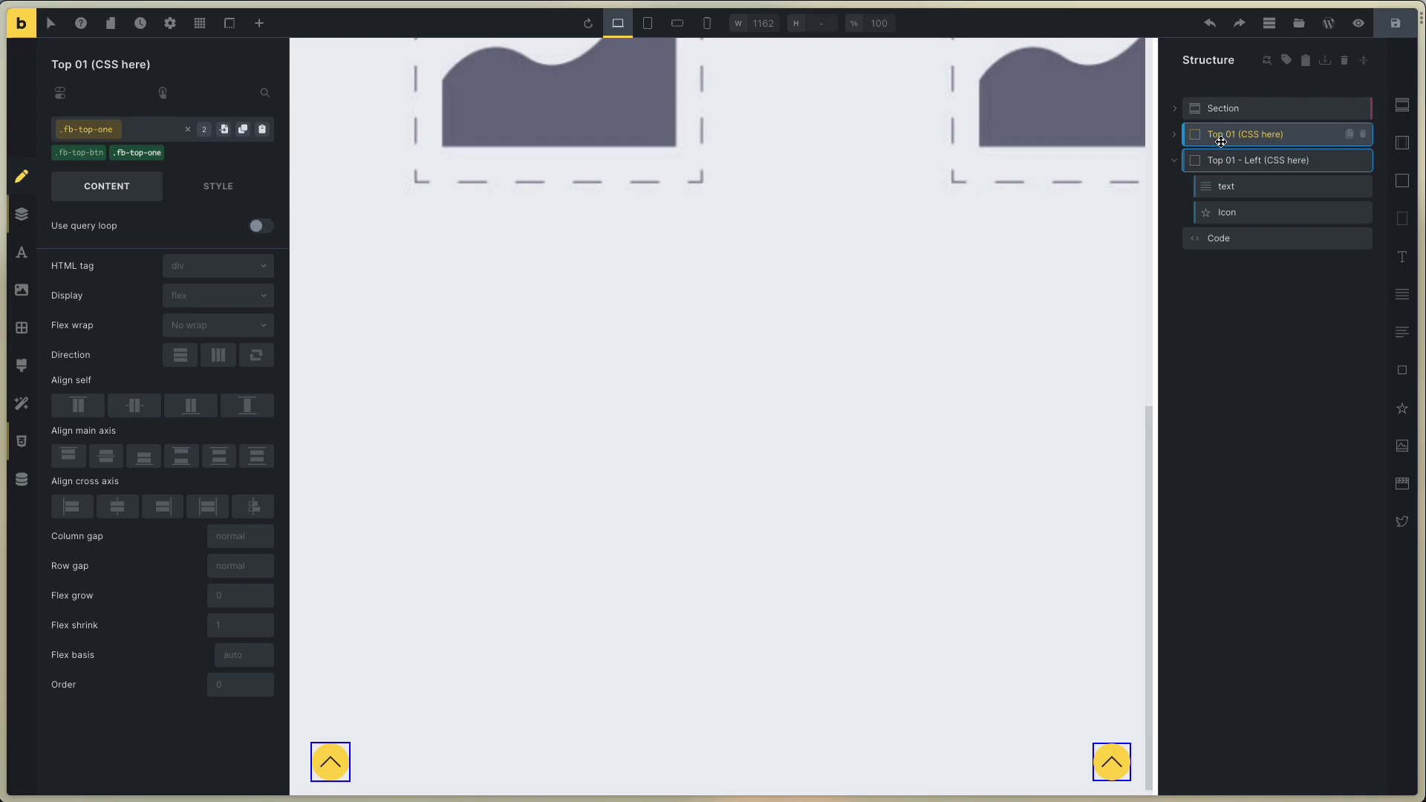
{"action": "left_click", "coordinate": [1211, 133]}
Examine the layout style settings of the .fb-top-one class, including its positioning offsets and z-index
{"action": "left_click", "coordinate": [220, 189]}
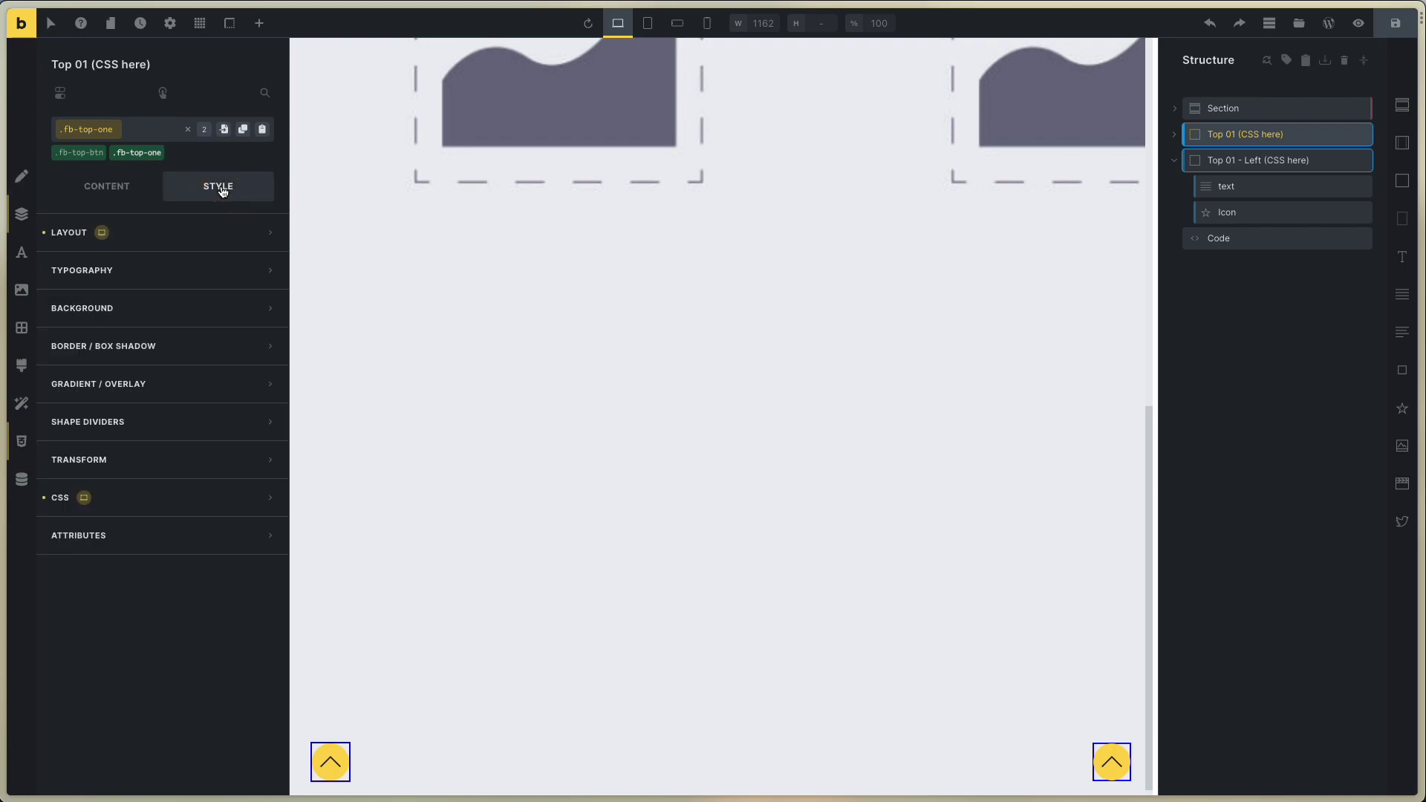
{"action": "left_click", "coordinate": [171, 245]}
{"action": "scroll", "coordinate": [159, 360], "scroll_direction": "down", "scroll_amount": 7}
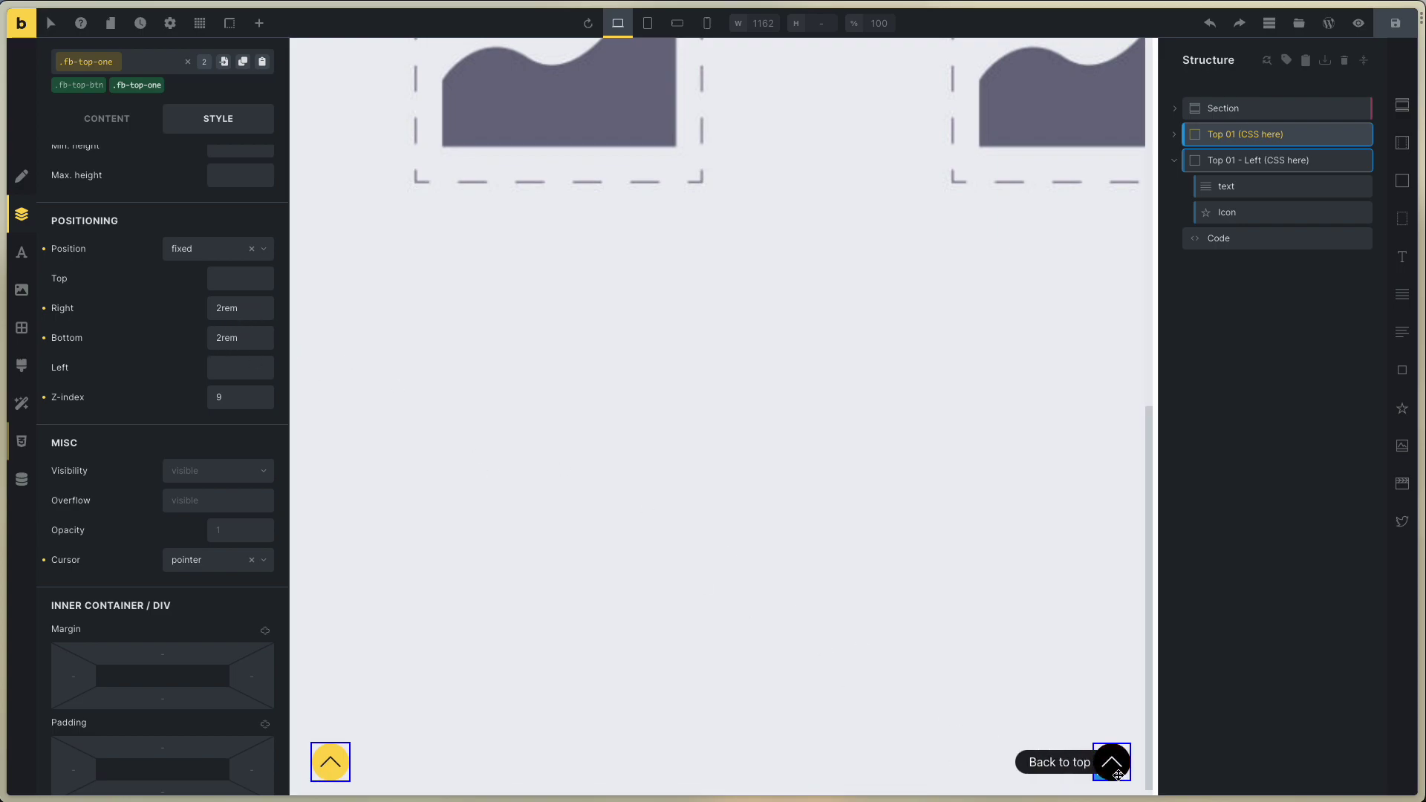
{"action": "left_click", "coordinate": [213, 308]}
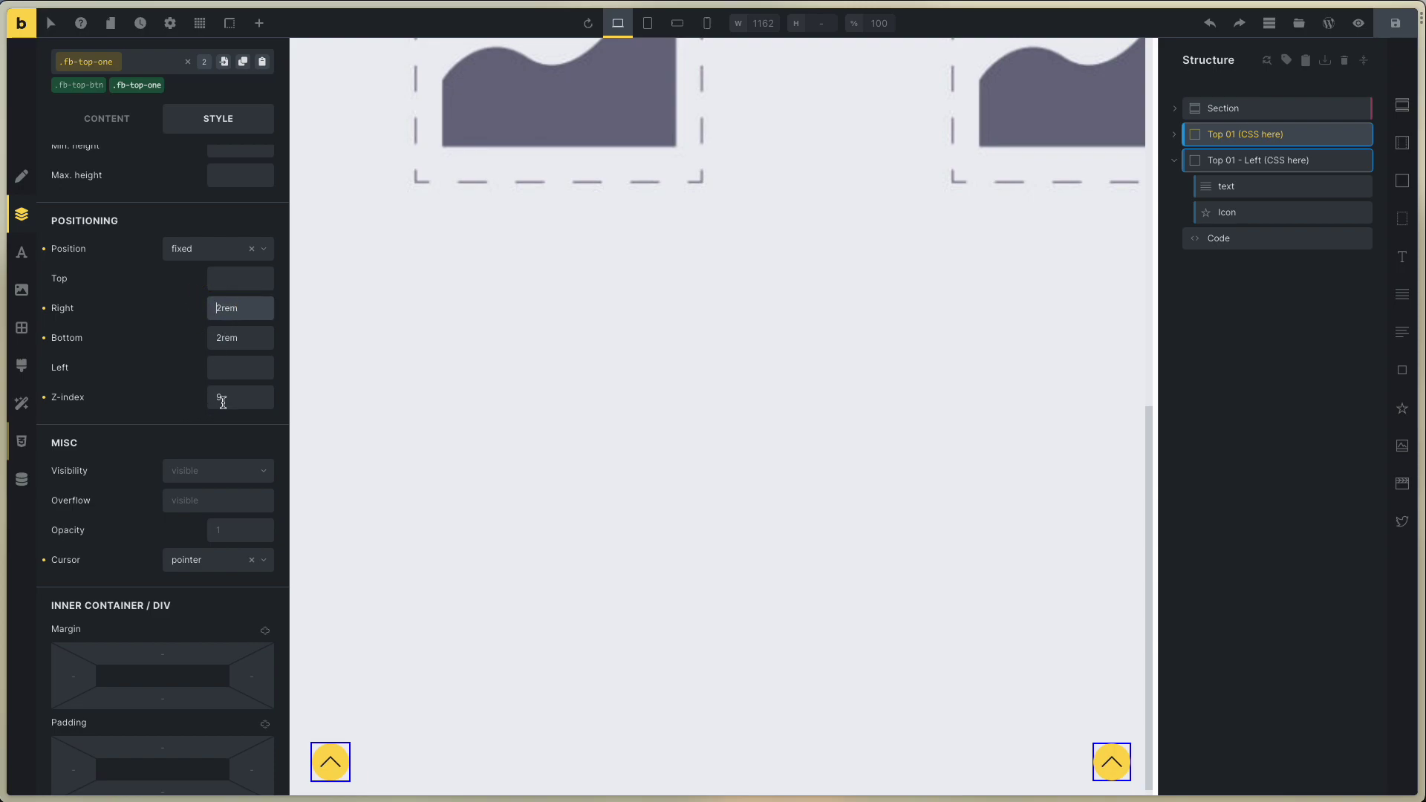
{"action": "left_click", "coordinate": [213, 401]}
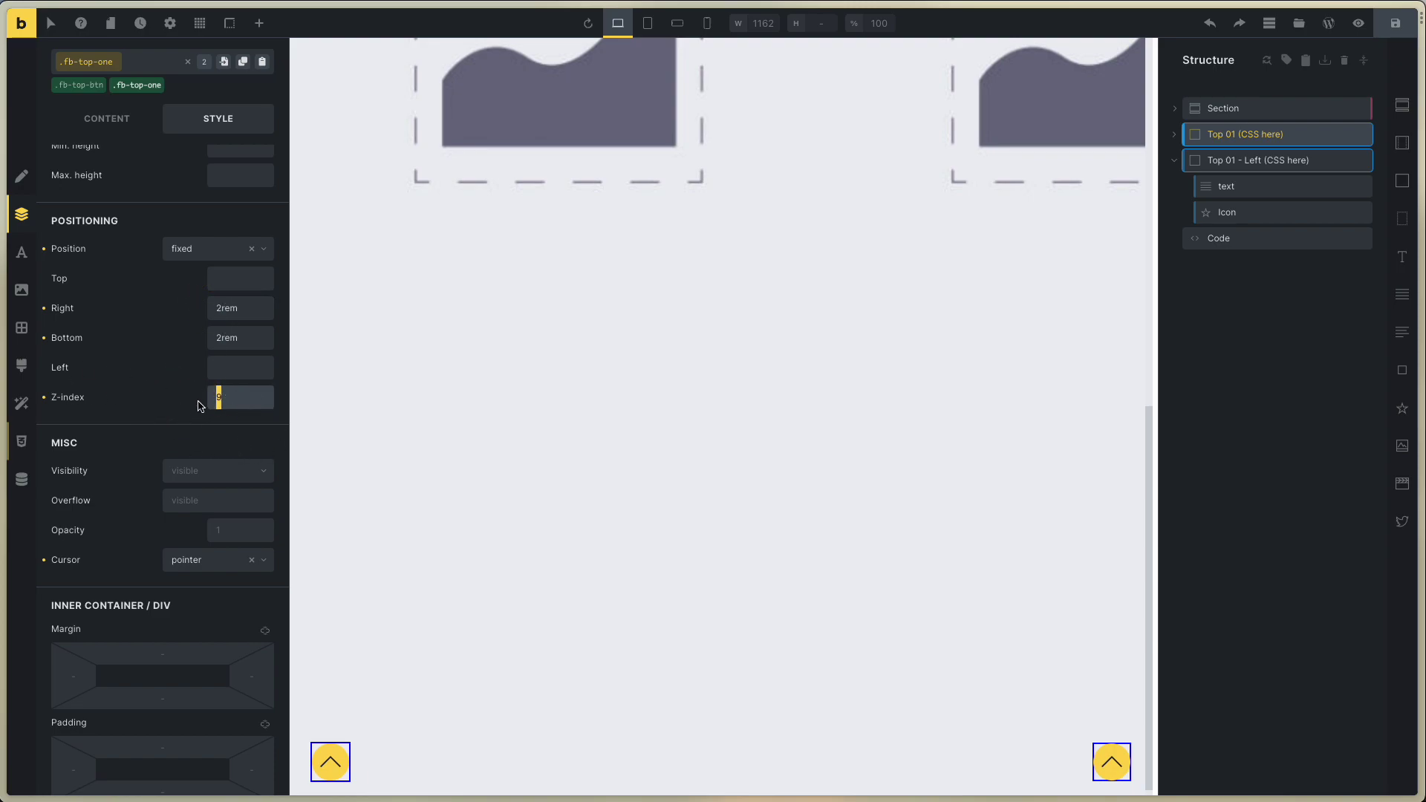
{"action": "scroll", "coordinate": [195, 436], "scroll_direction": "up", "scroll_amount": 7}
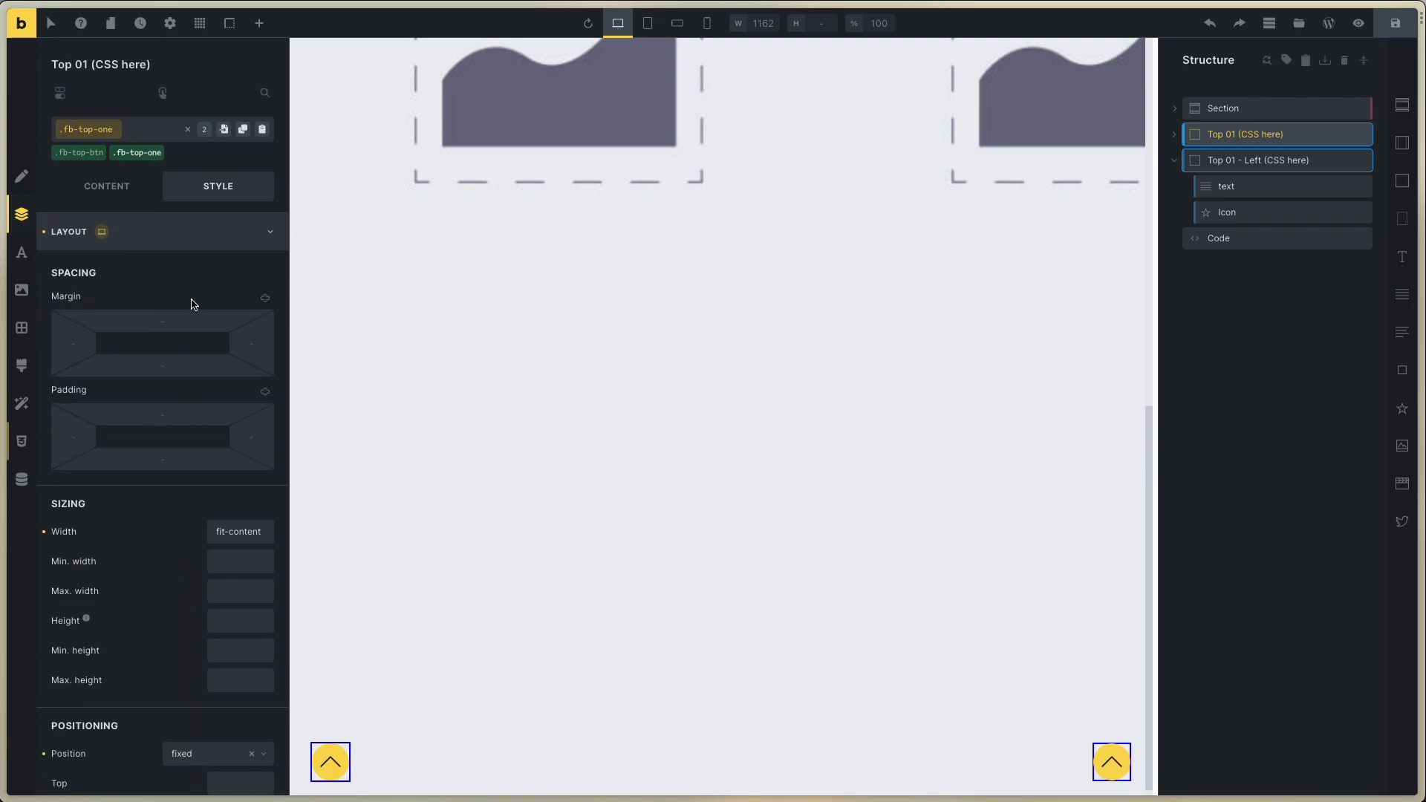
In the custom CSS of .fb-top-one, set the hover background of .fb-top-one__icon to red
{"action": "left_click", "coordinate": [195, 248]}
{"action": "left_click", "coordinate": [159, 497]}
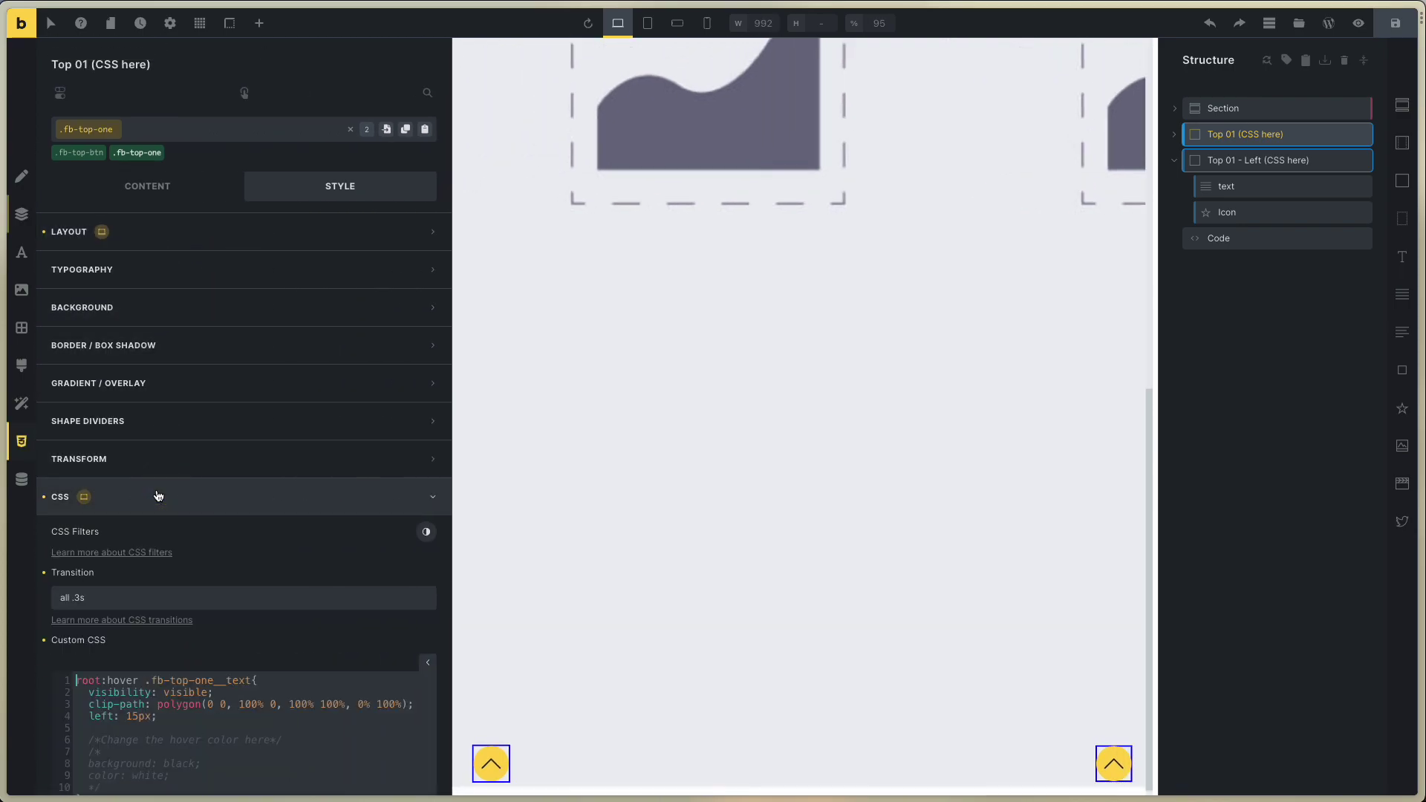
{"action": "scroll", "coordinate": [157, 496], "scroll_direction": "down", "scroll_amount": 2}
{"action": "scroll", "coordinate": [157, 496], "scroll_direction": "down", "scroll_amount": 2}
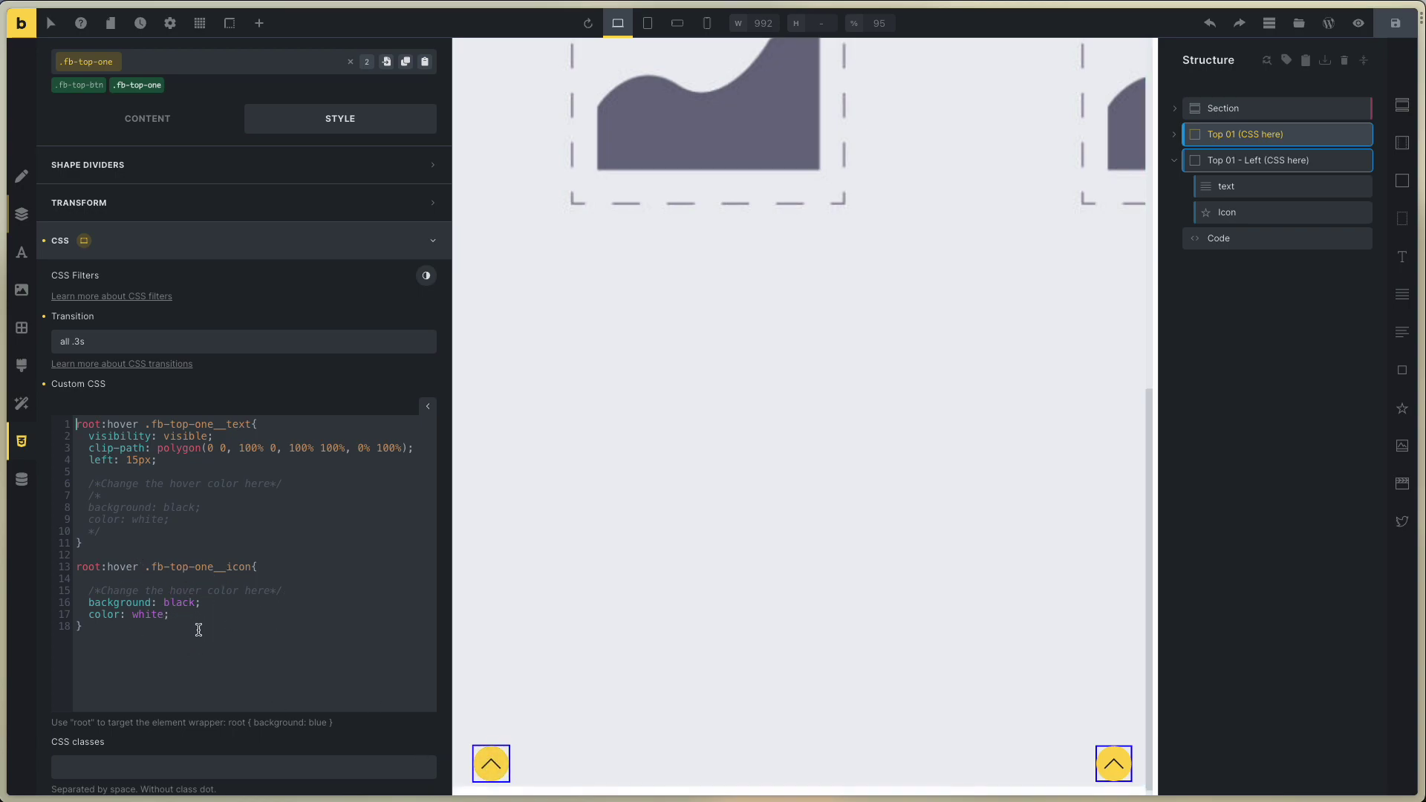
{"action": "double_click", "coordinate": [180, 602]}
{"action": "double_click", "coordinate": [176, 602]}
{"action": "type", "text": "red"}
{"action": "left_click", "coordinate": [261, 638]}
Set the hover background of .fb-top-one__icon back to black in the custom CSS
{"action": "left_click", "coordinate": [172, 610]}
{"action": "double_click", "coordinate": [173, 602]}
{"action": "key", "text": "BackSpace"}
{"action": "key", "text": "Escape"}
{"action": "type", "text": "black"}
{"action": "left_click", "coordinate": [207, 578]}
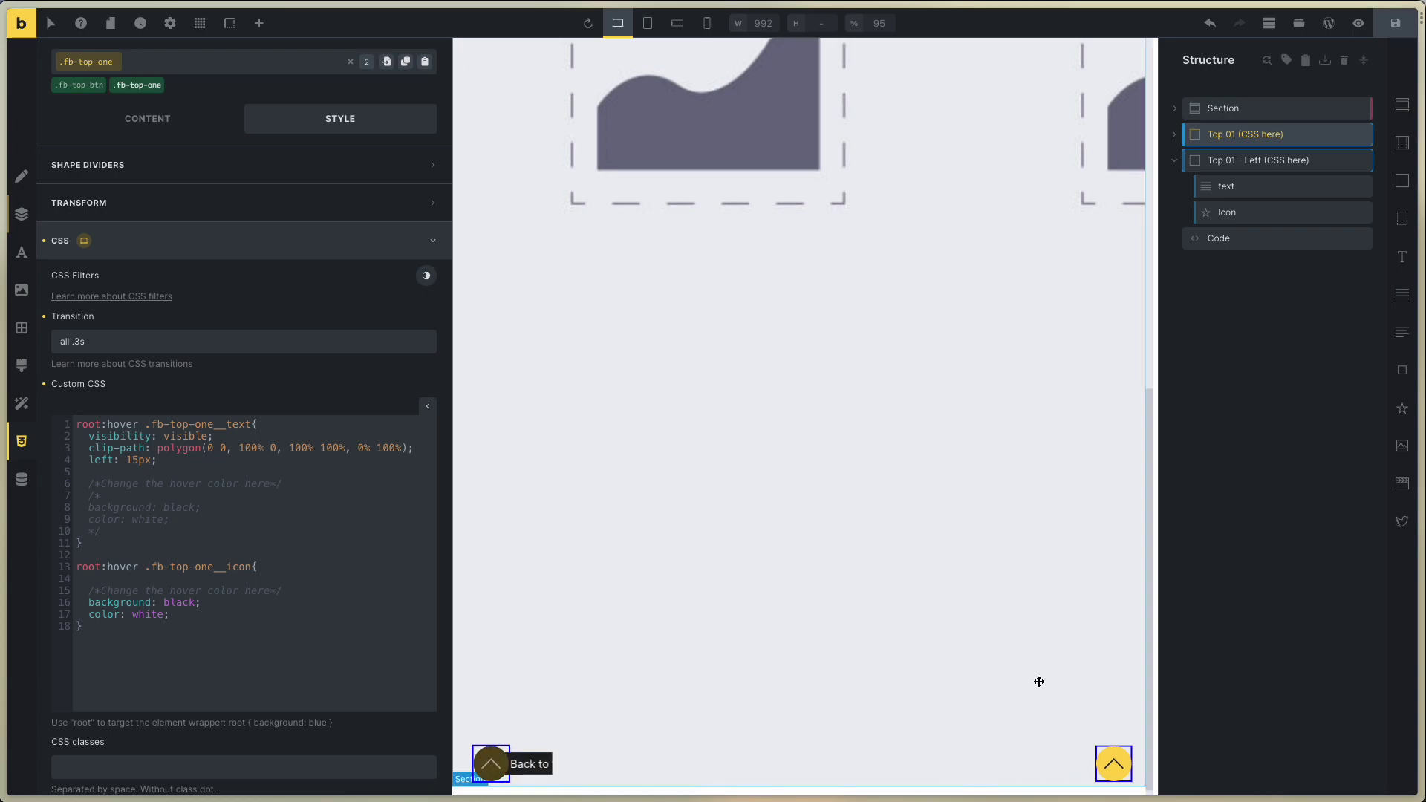
Examine the typography, background, border and CSS settings of the .fb-top-one__text class on the Top 01 - Left text element
{"action": "left_click", "coordinate": [1245, 188]}
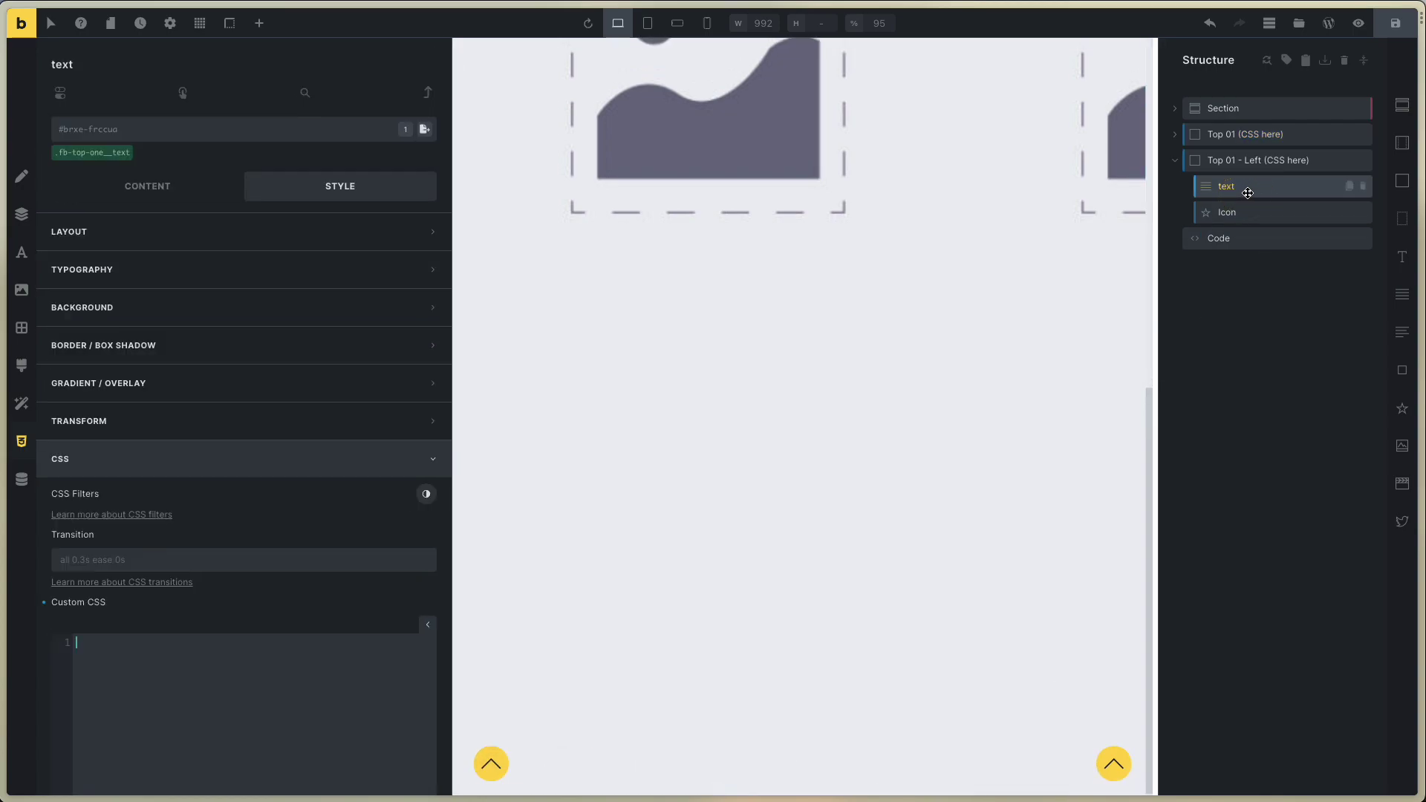
{"action": "left_click", "coordinate": [89, 154]}
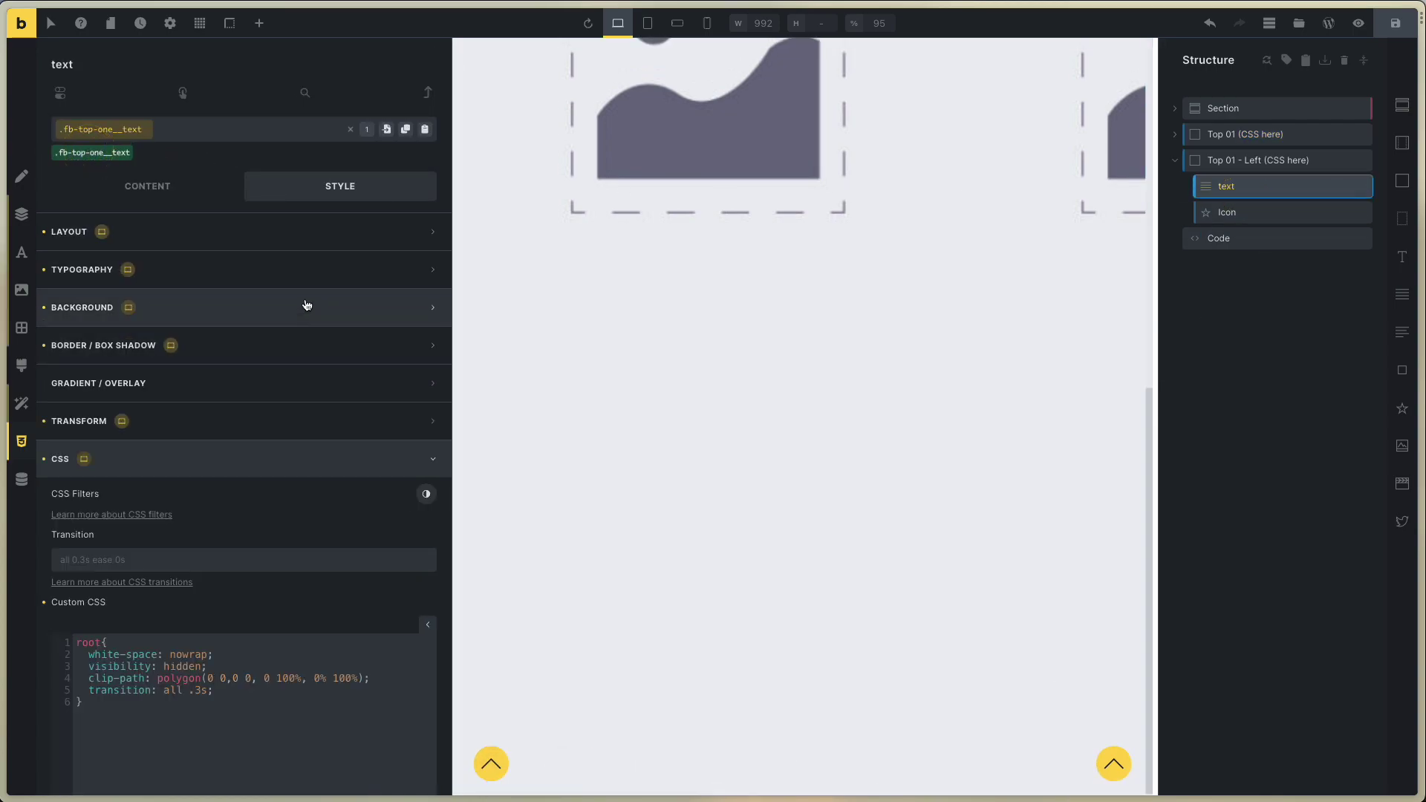
{"action": "left_click", "coordinate": [305, 270]}
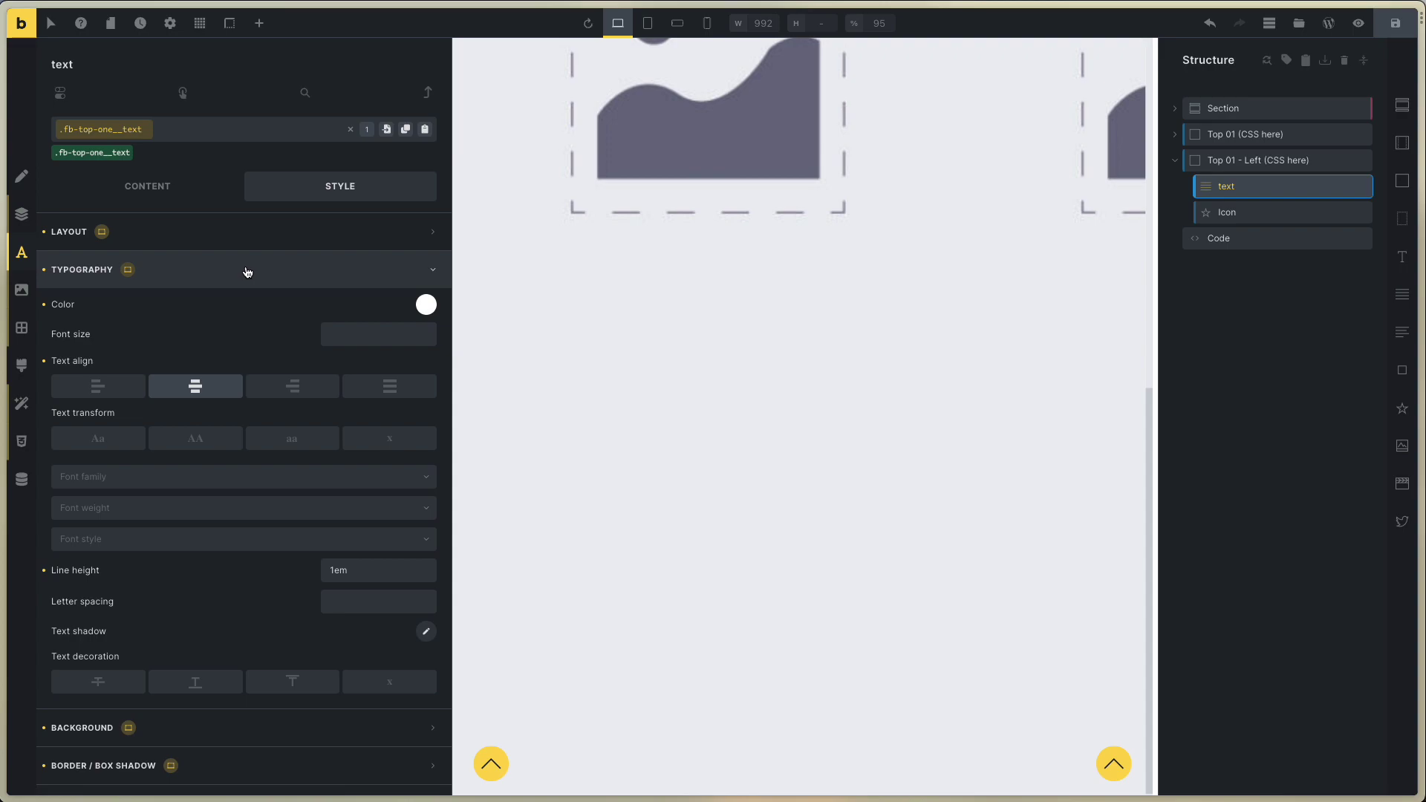
{"action": "left_click", "coordinate": [202, 271]}
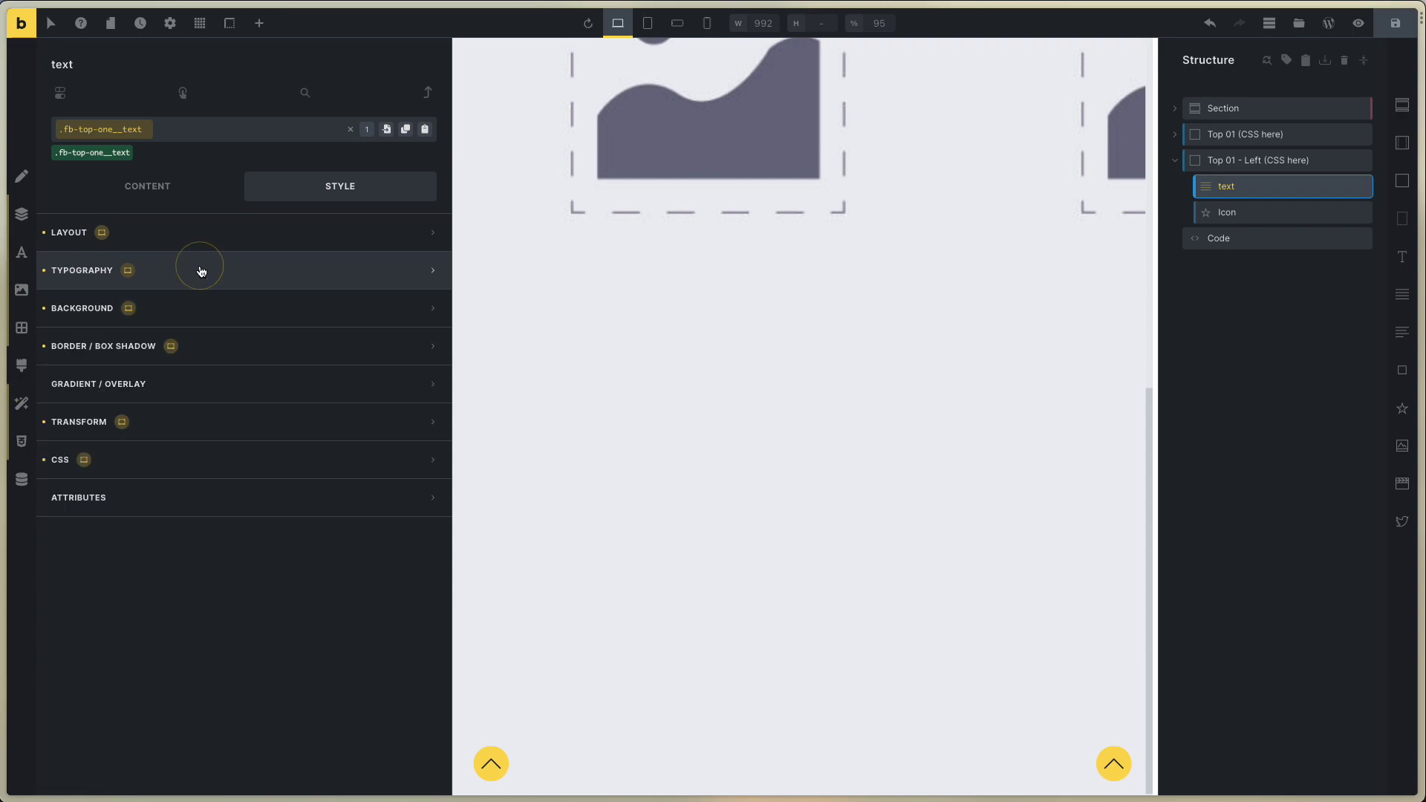
{"action": "left_click", "coordinate": [219, 307]}
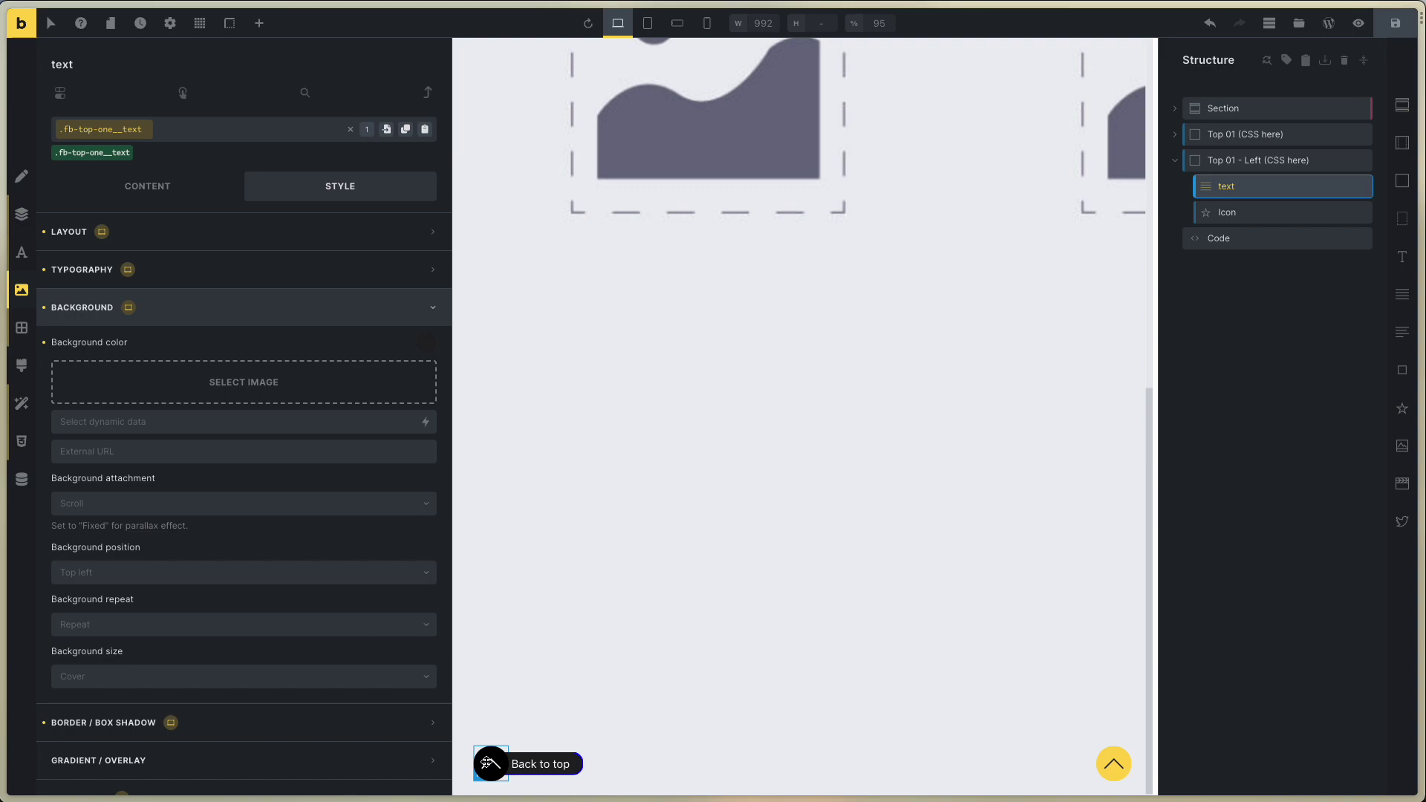
{"action": "left_click", "coordinate": [212, 320]}
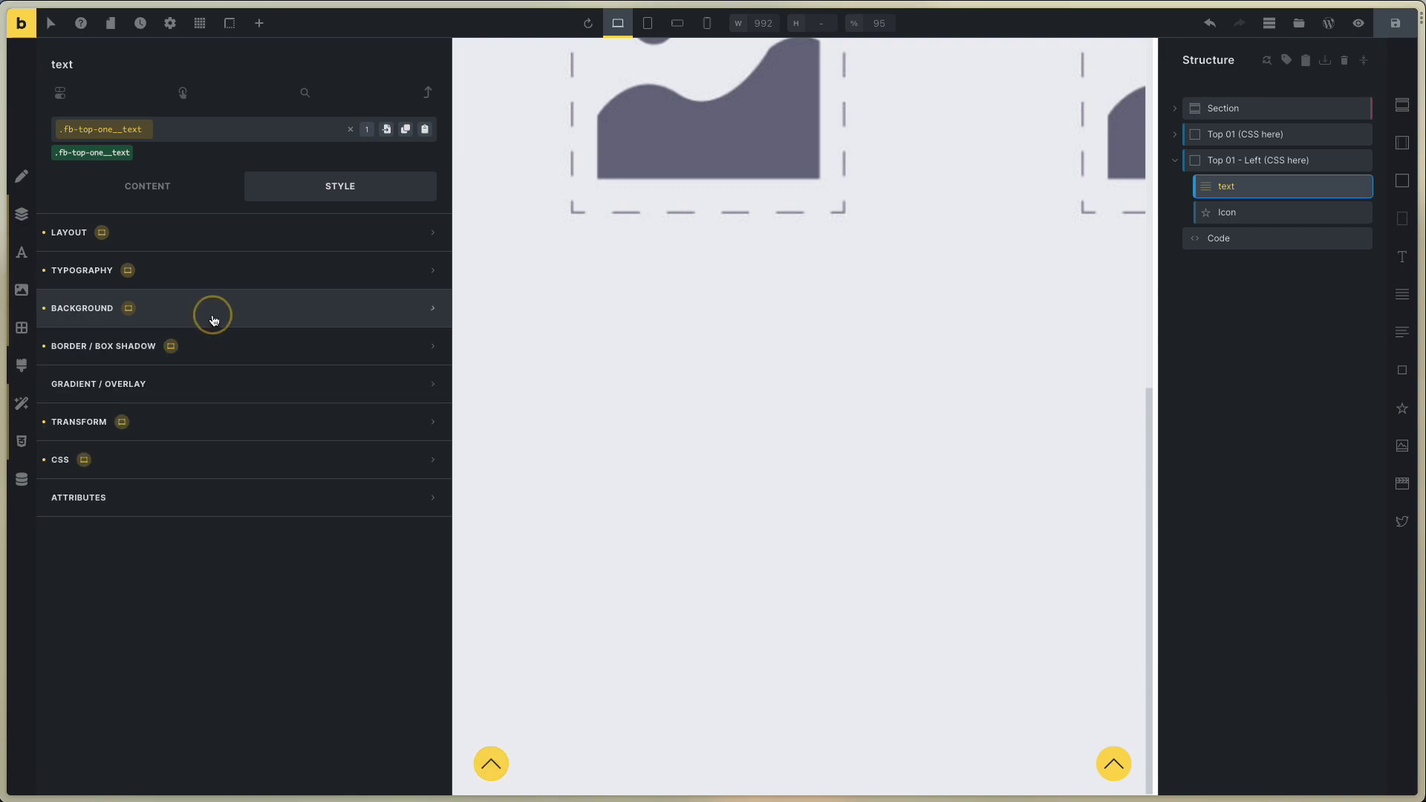
{"action": "left_click", "coordinate": [238, 357]}
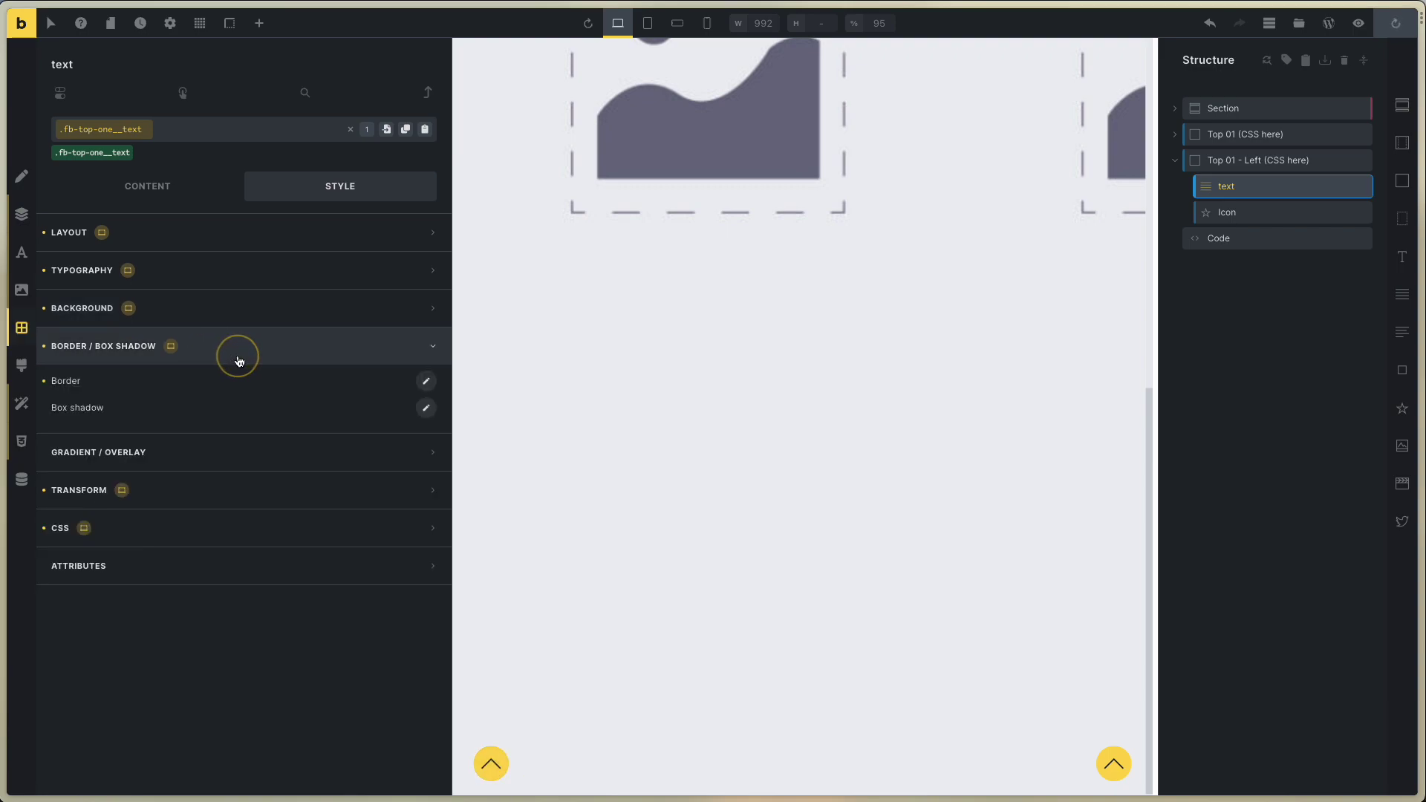
{"action": "left_click", "coordinate": [426, 382]}
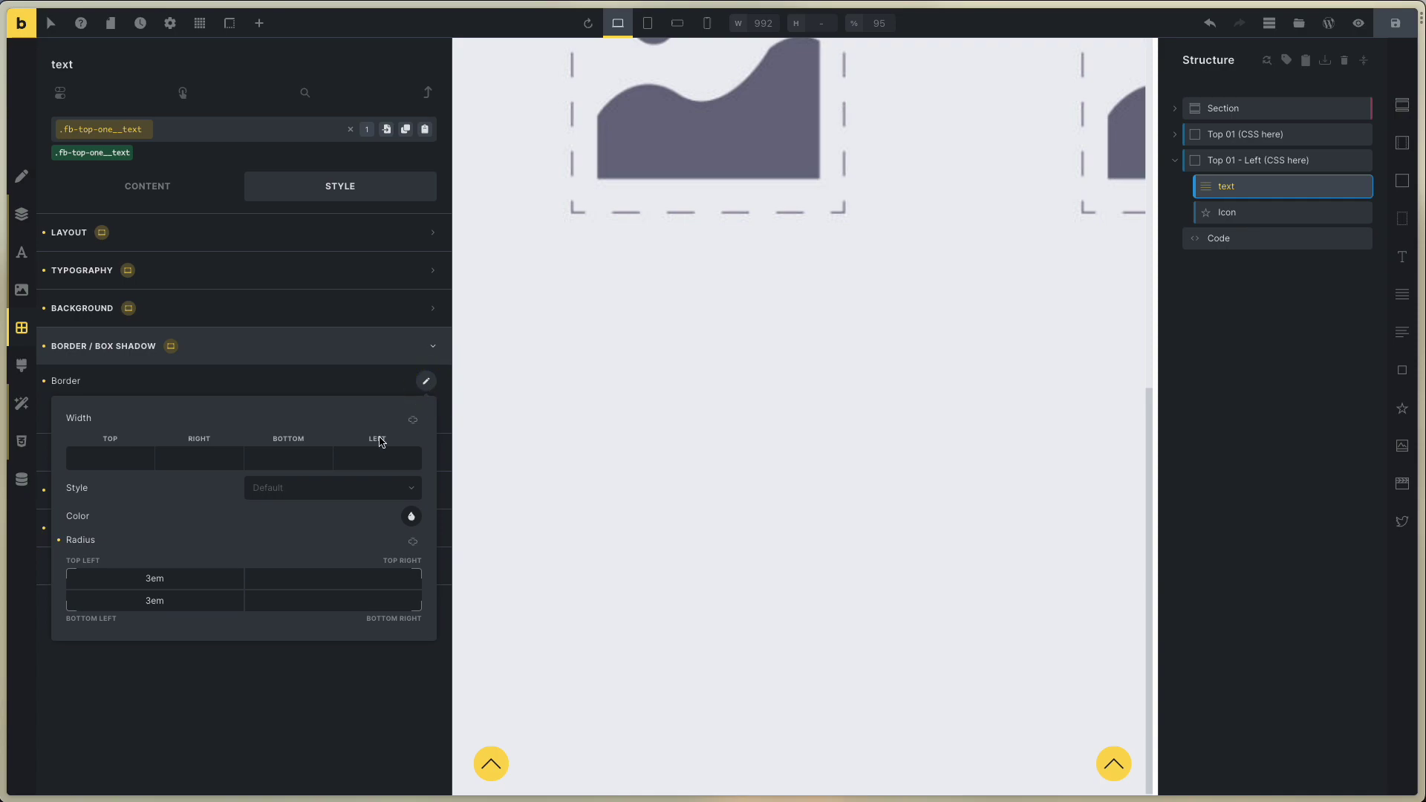
{"action": "left_click", "coordinate": [272, 360]}
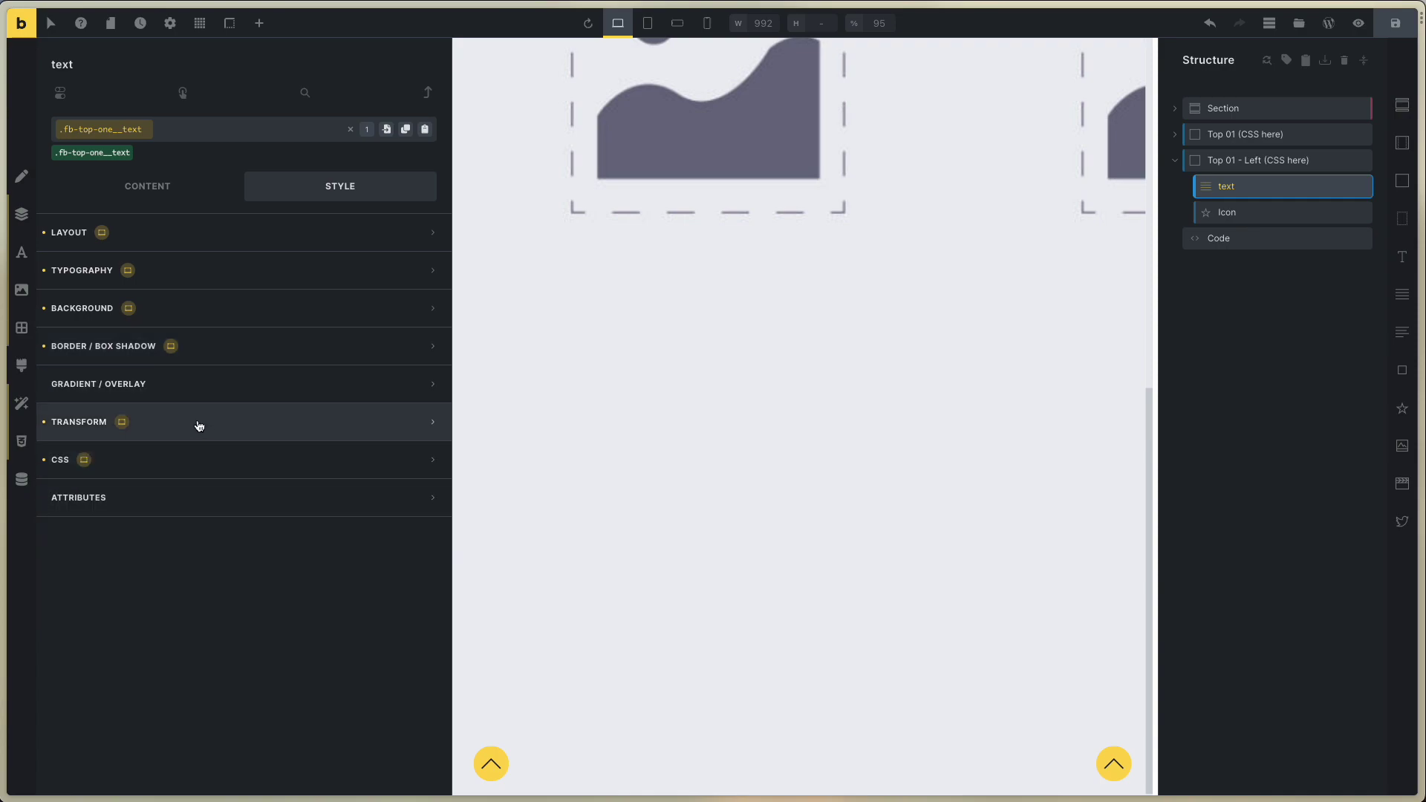
{"action": "left_click", "coordinate": [161, 462]}
{"action": "left_click", "coordinate": [163, 468]}
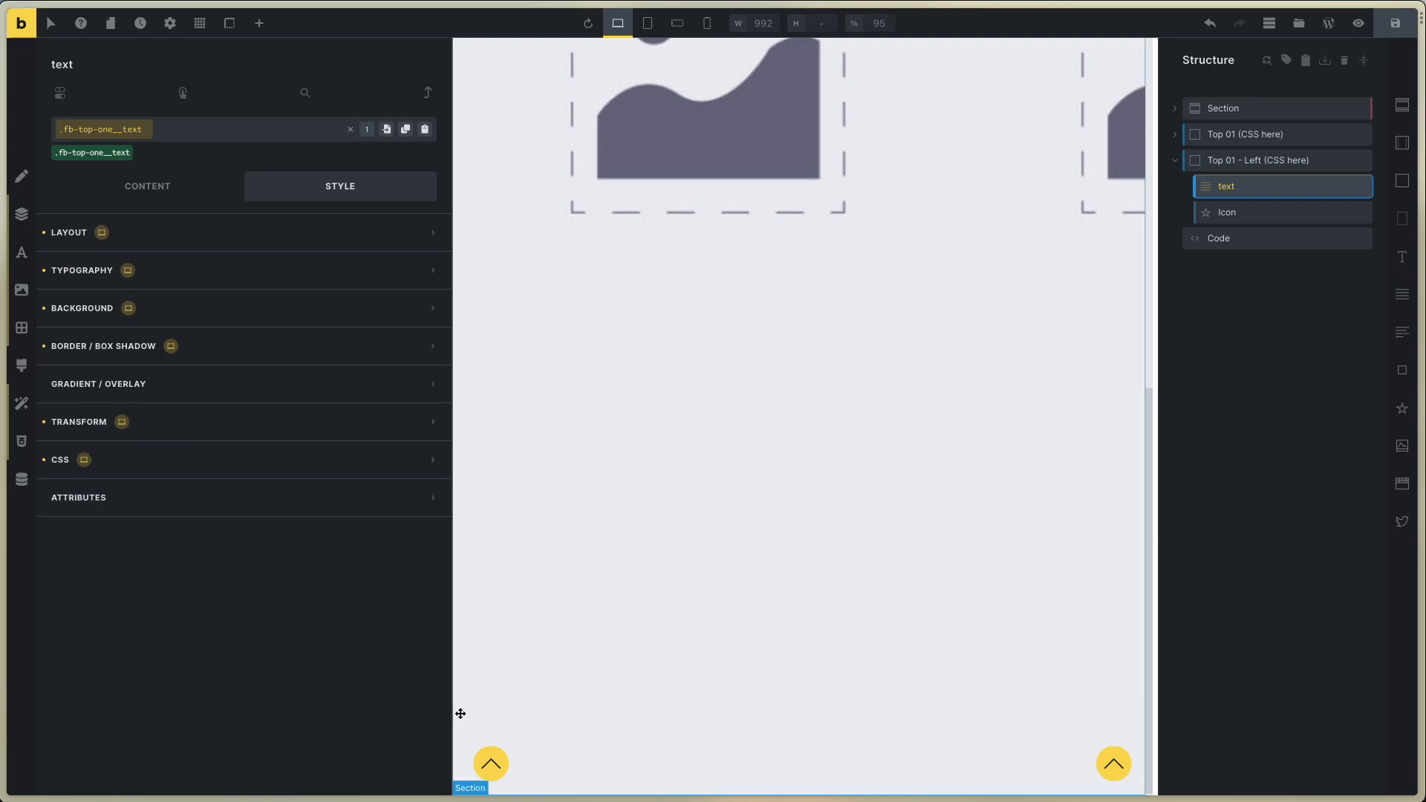
Examine the layout settings of the .fb-top-one__text class, including padding, minimum width and absolute positioning
{"action": "left_click", "coordinate": [158, 224]}
{"action": "scroll", "coordinate": [198, 516], "scroll_direction": "down", "scroll_amount": 2}
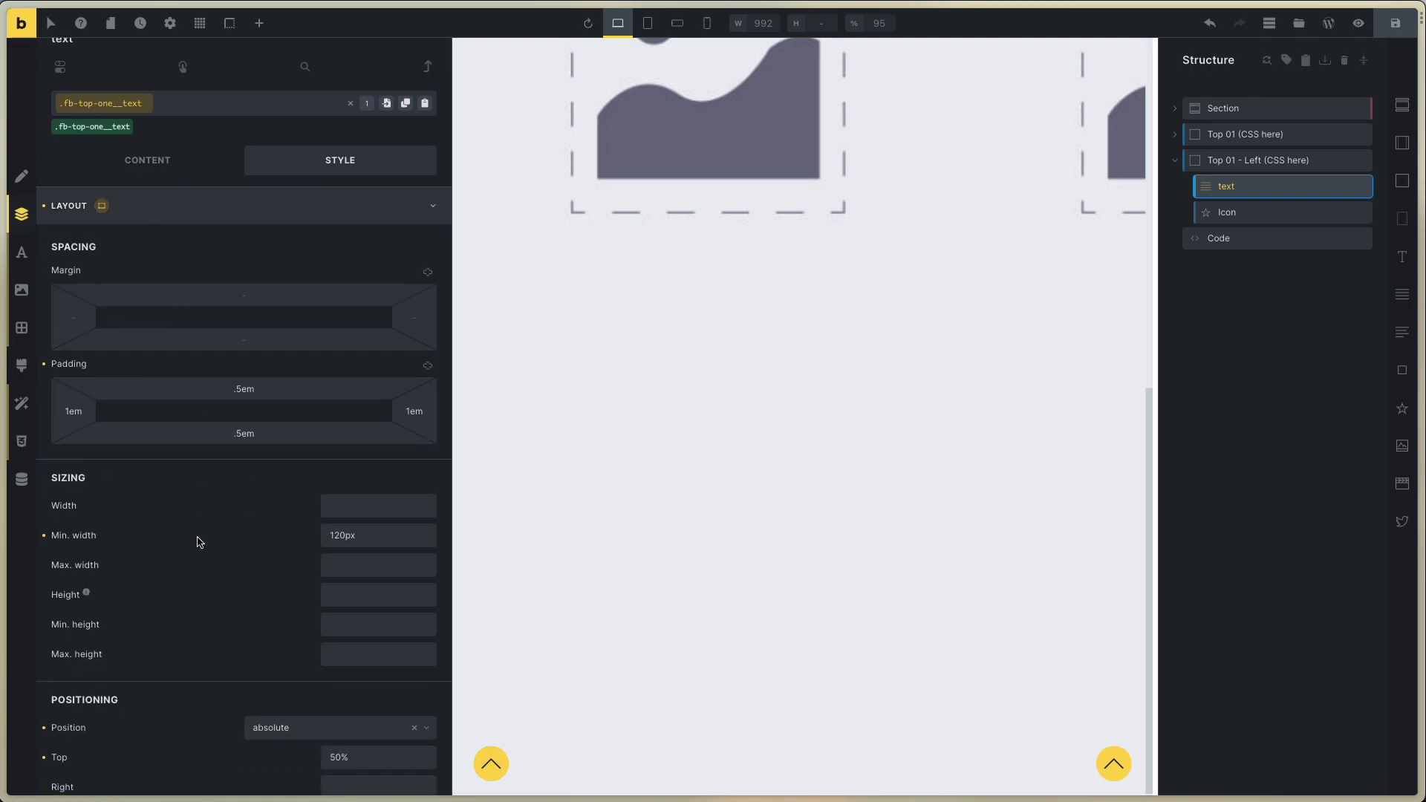
{"action": "left_click_drag", "start_coordinate": [350, 512], "coordinate": [330, 513]}
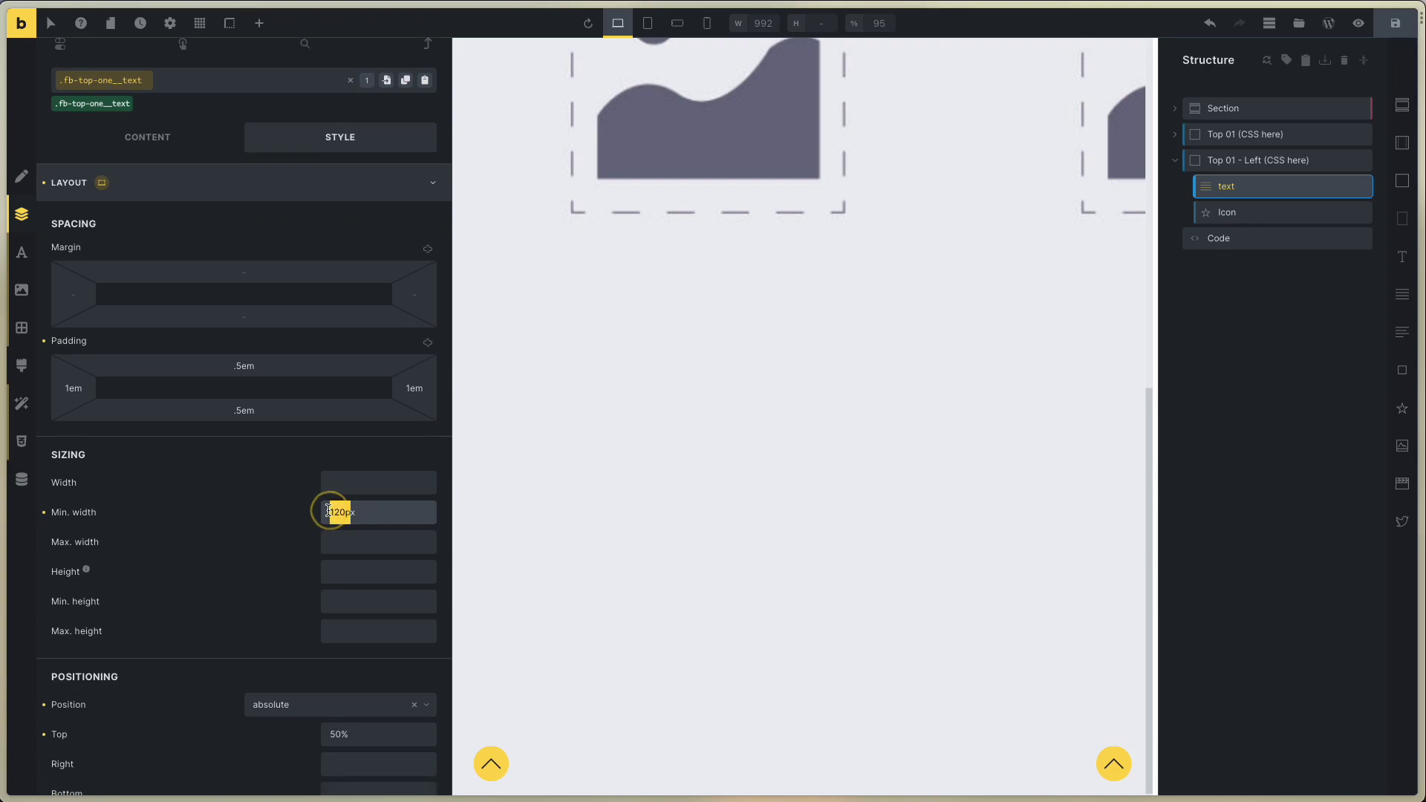
{"action": "scroll", "coordinate": [196, 498], "scroll_direction": "down", "scroll_amount": 3}
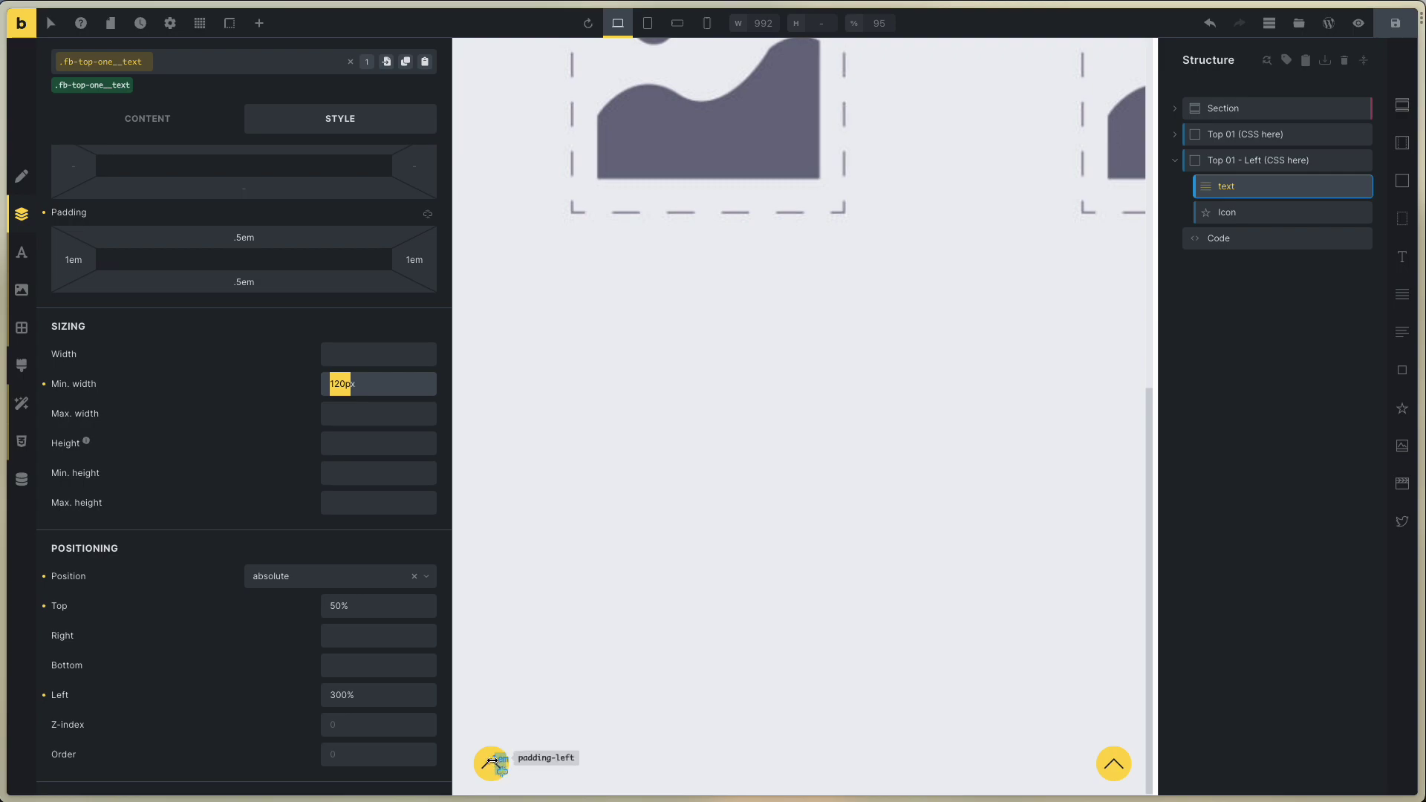
{"action": "scroll", "coordinate": [208, 287], "scroll_direction": "up", "scroll_amount": 3}
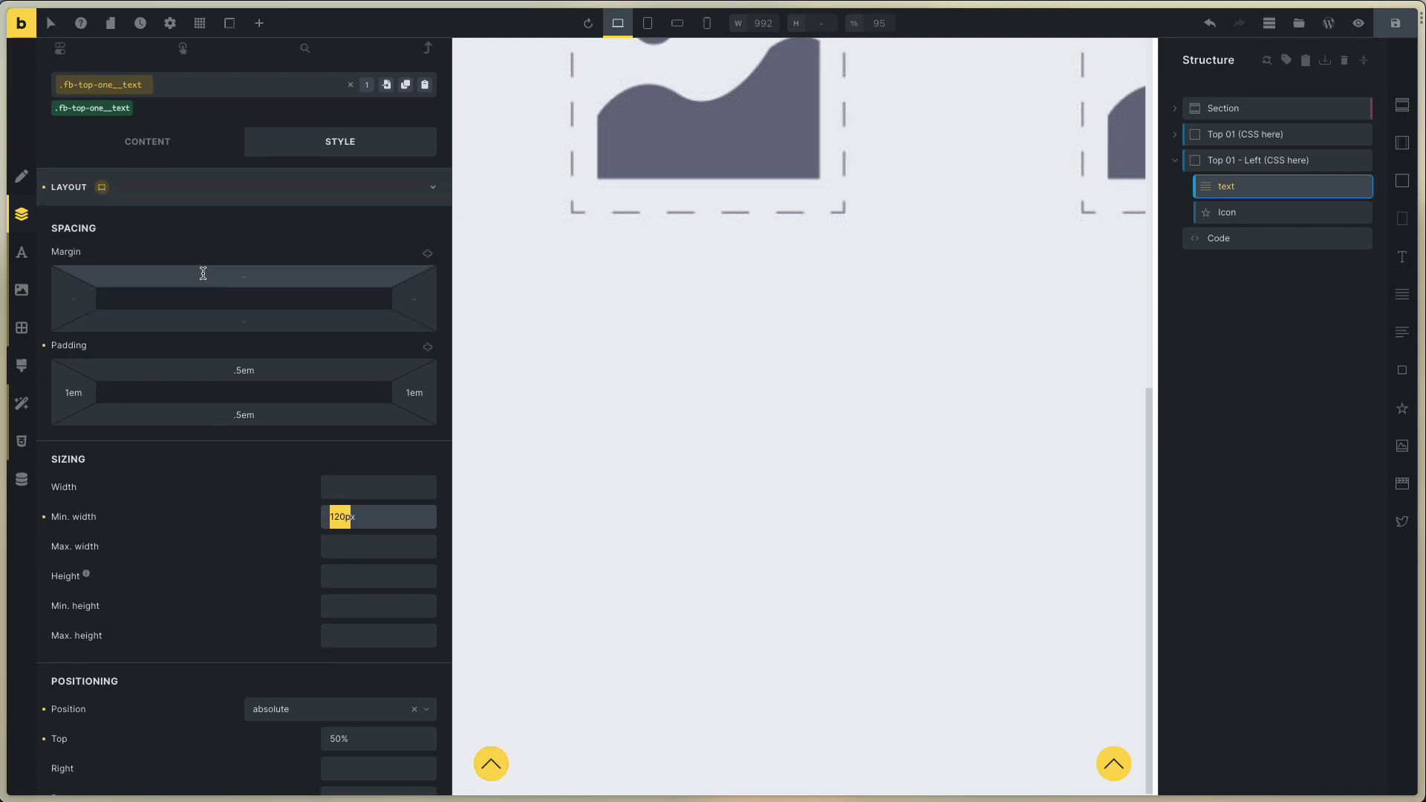
Copy the tooltip wording of the Top 01 - Left text element and replace it with "top"
{"action": "left_click", "coordinate": [144, 141]}
{"action": "left_click", "coordinate": [145, 235]}
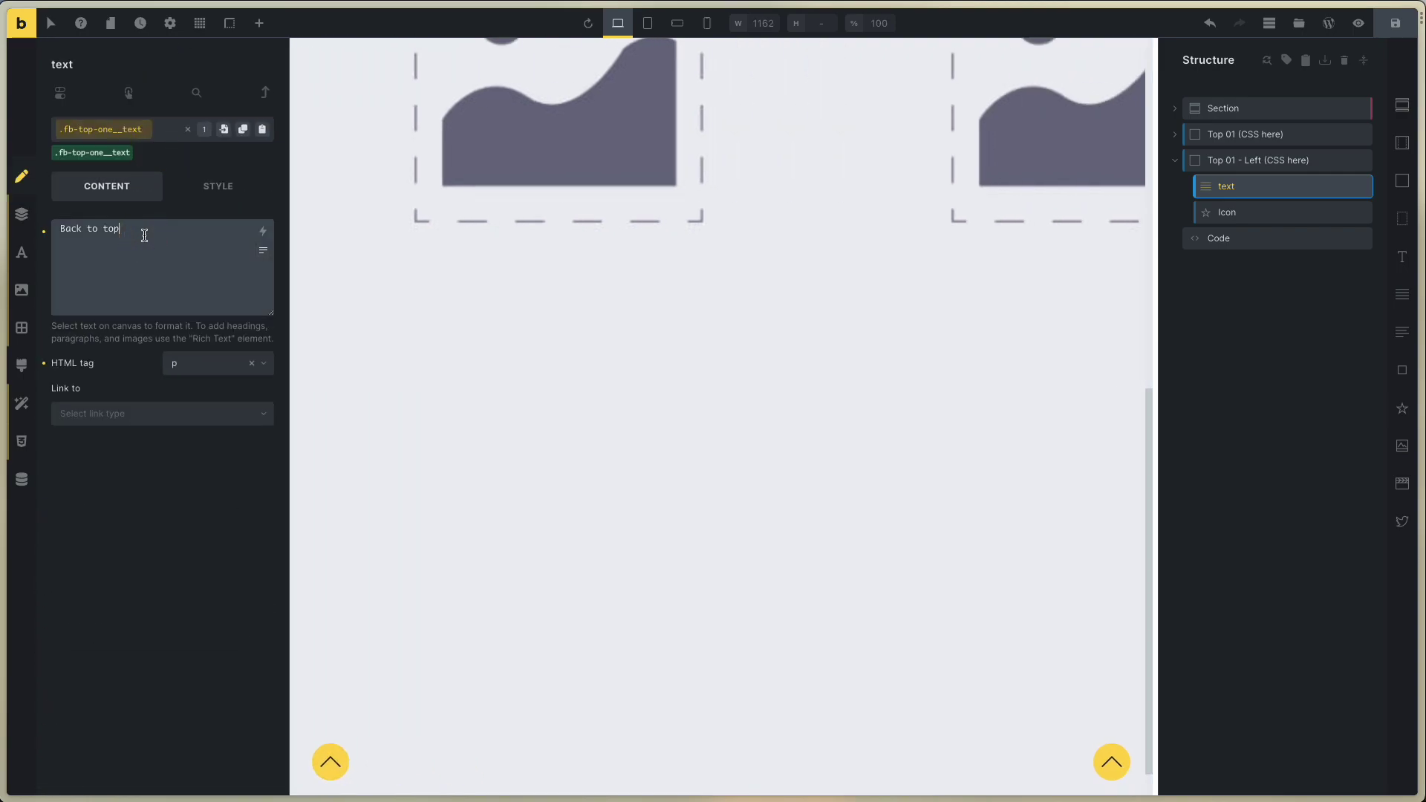
{"action": "left_click_drag", "start_coordinate": [145, 236], "coordinate": [40, 232]}
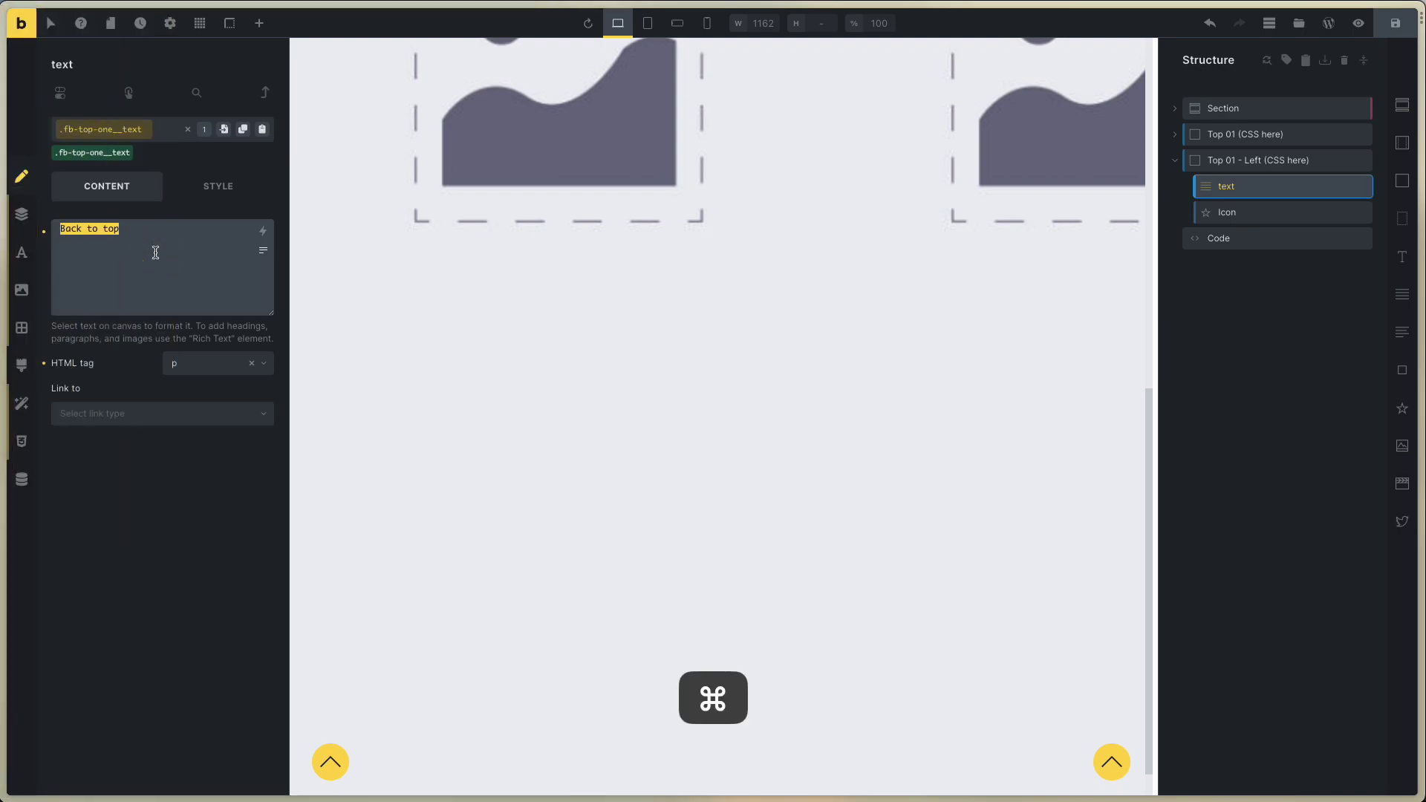
{"action": "key", "text": "super+c"}
{"action": "type", "text": "t"}
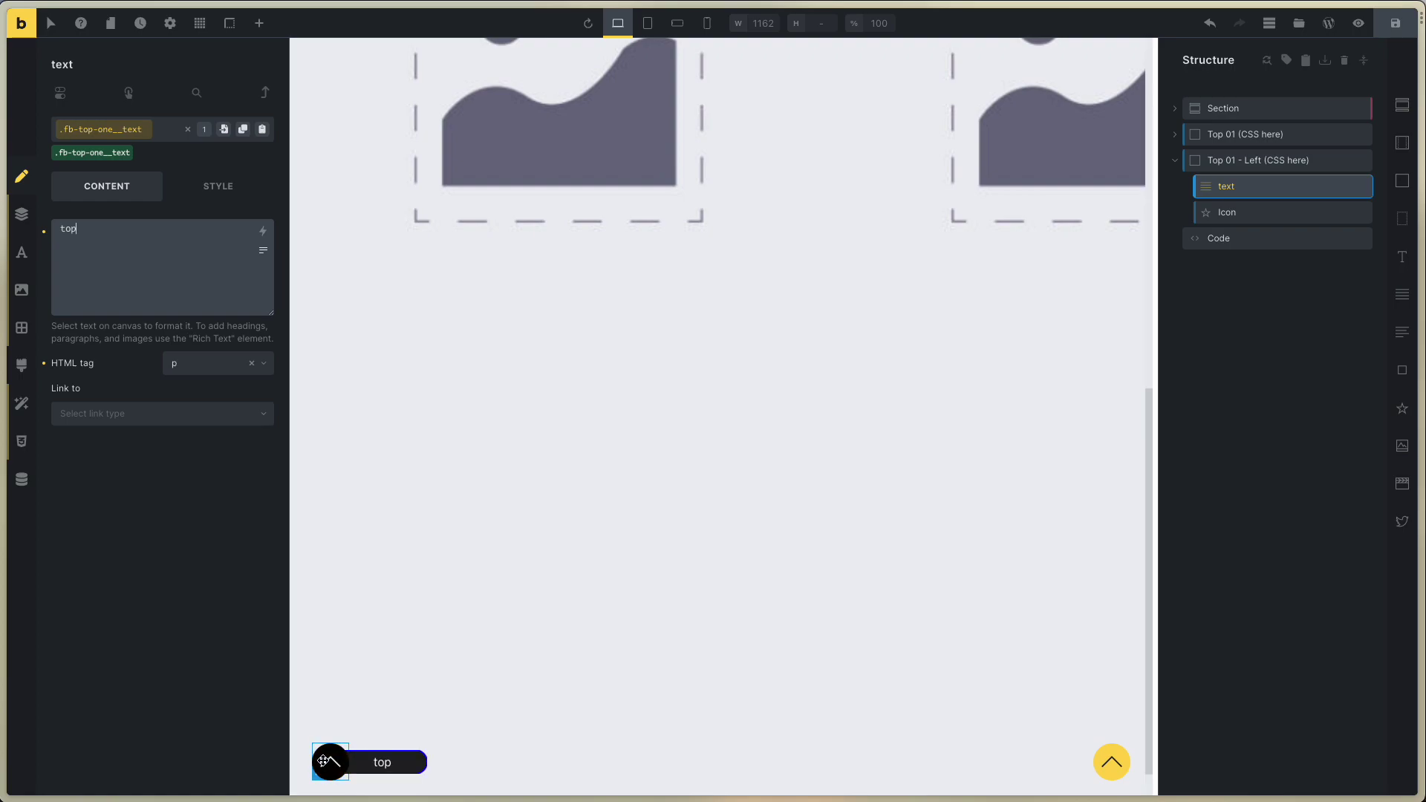
Change the tooltip wording of the text element to "Back to top more text" and preview it on the button
{"action": "double_click", "coordinate": [94, 240]}
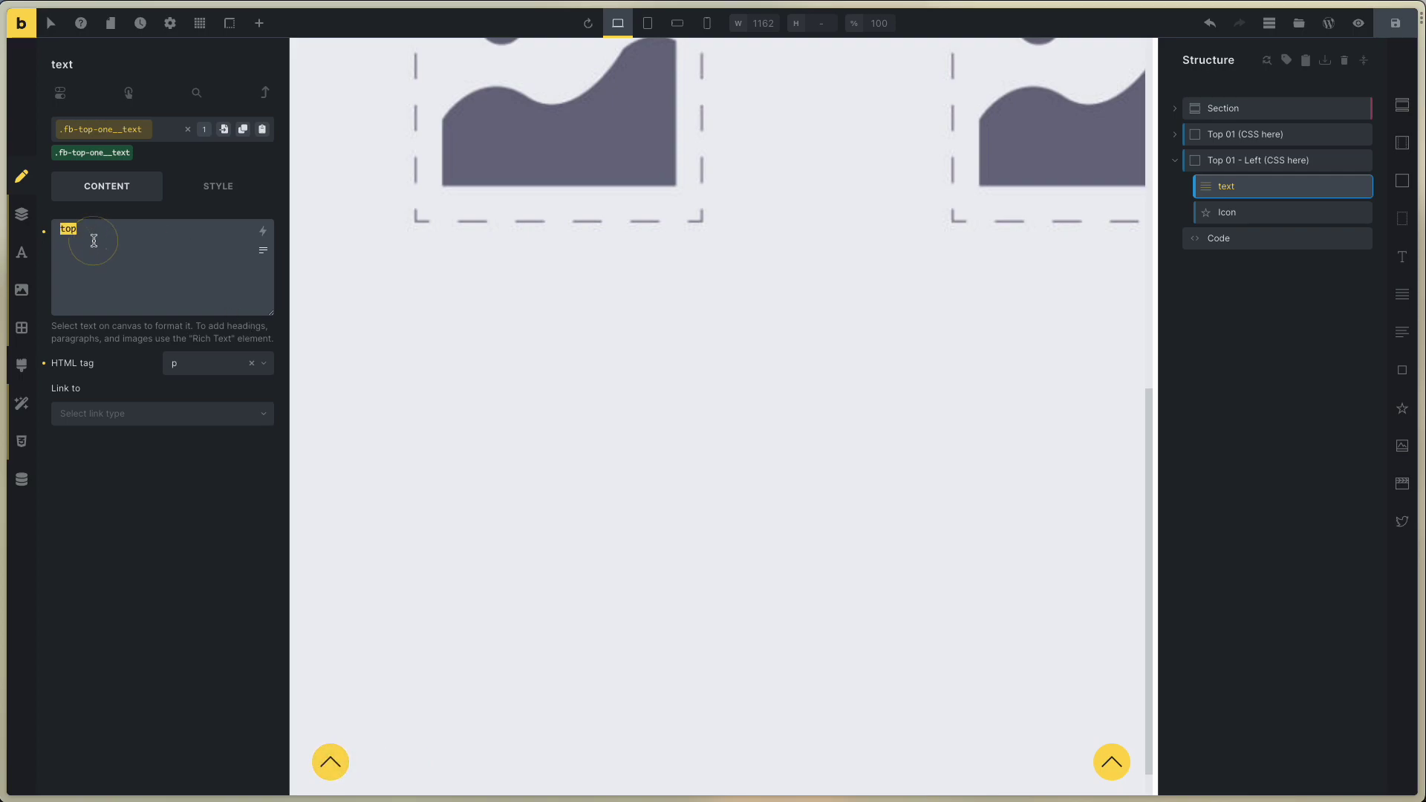
{"action": "key", "text": "super+v"}
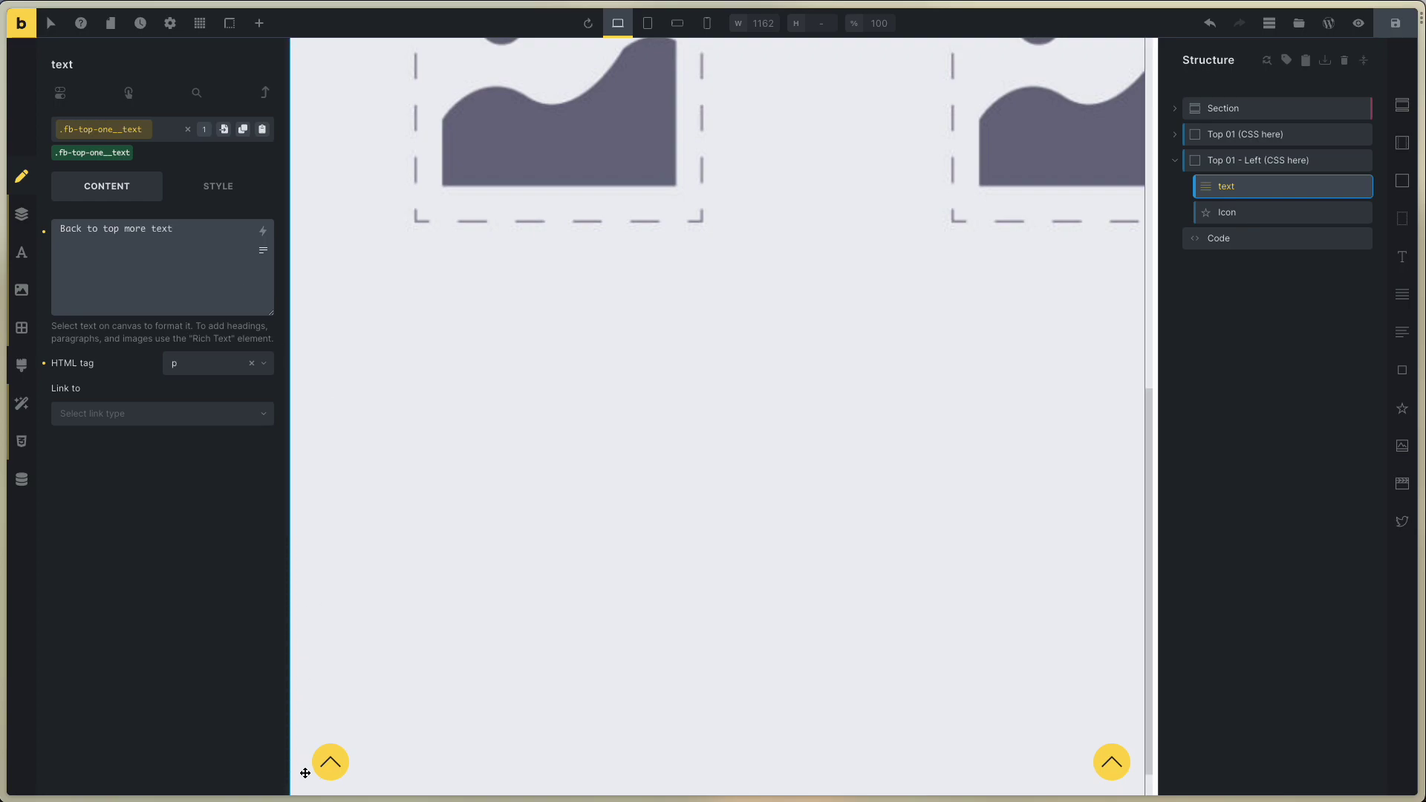
{"action": "mouse_move", "coordinate": [316, 766]}
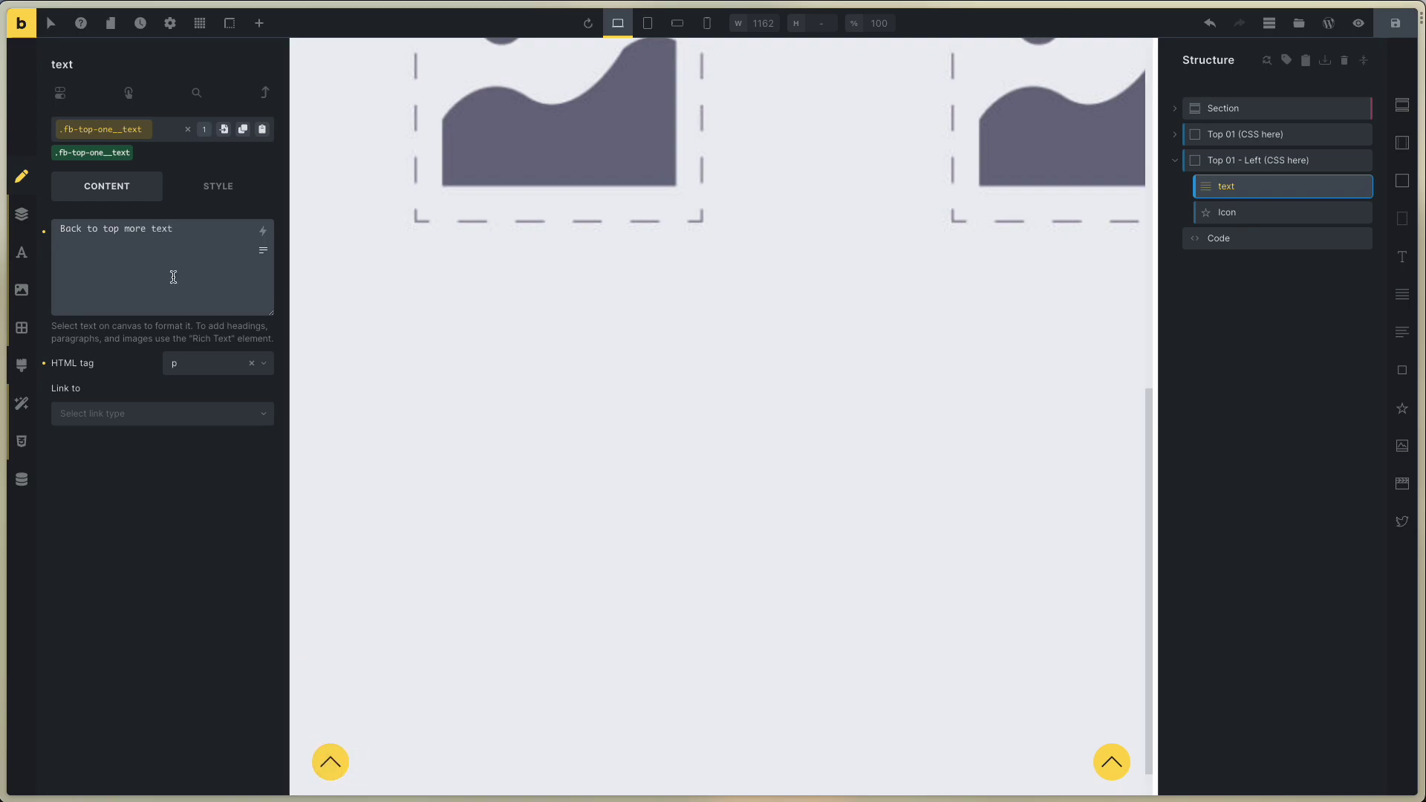
Try minimum widths of 150px, 170px and 190px for the .fb-top-one__text class to fit the longer tooltip
{"action": "left_click", "coordinate": [219, 187]}
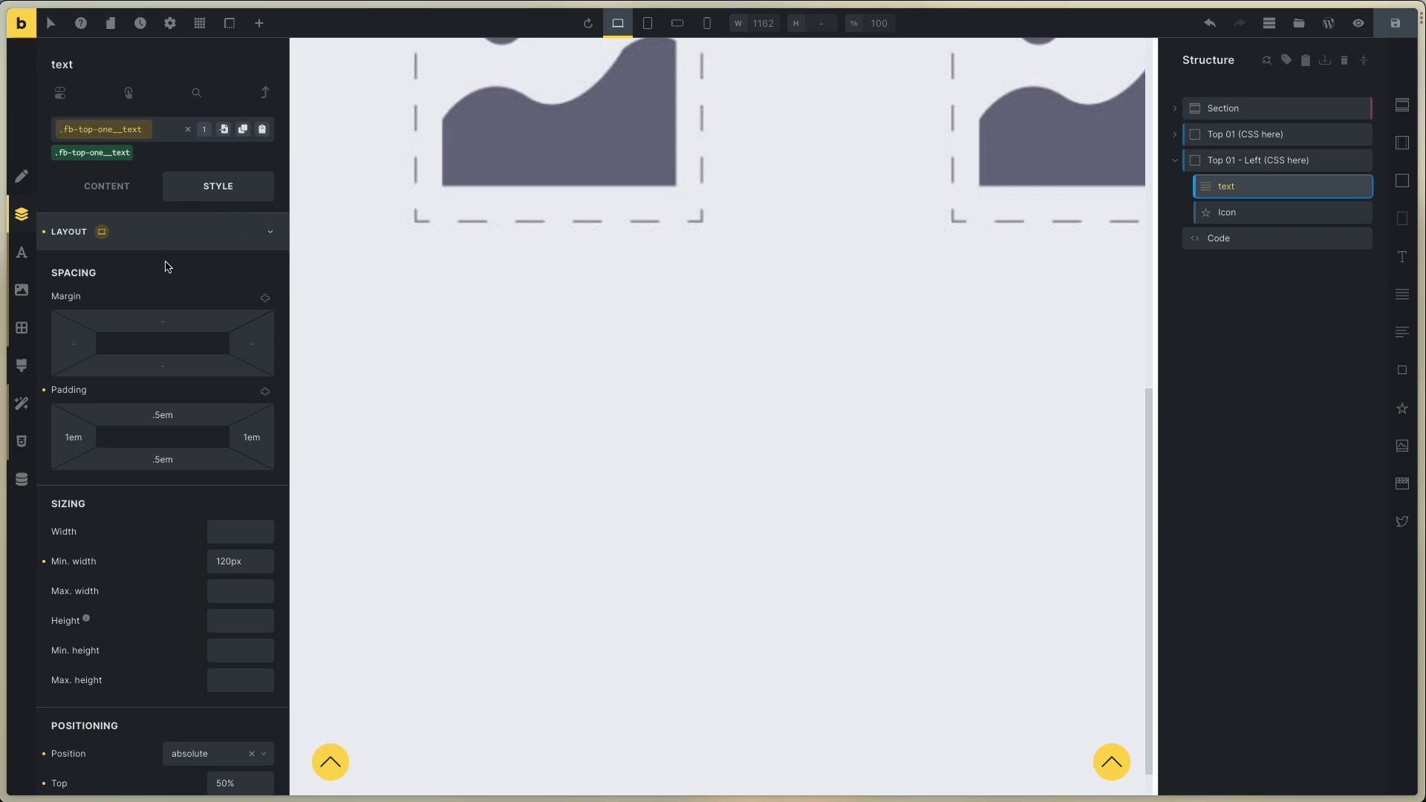
{"action": "double_click", "coordinate": [227, 563]}
{"action": "type", "text": "150"}
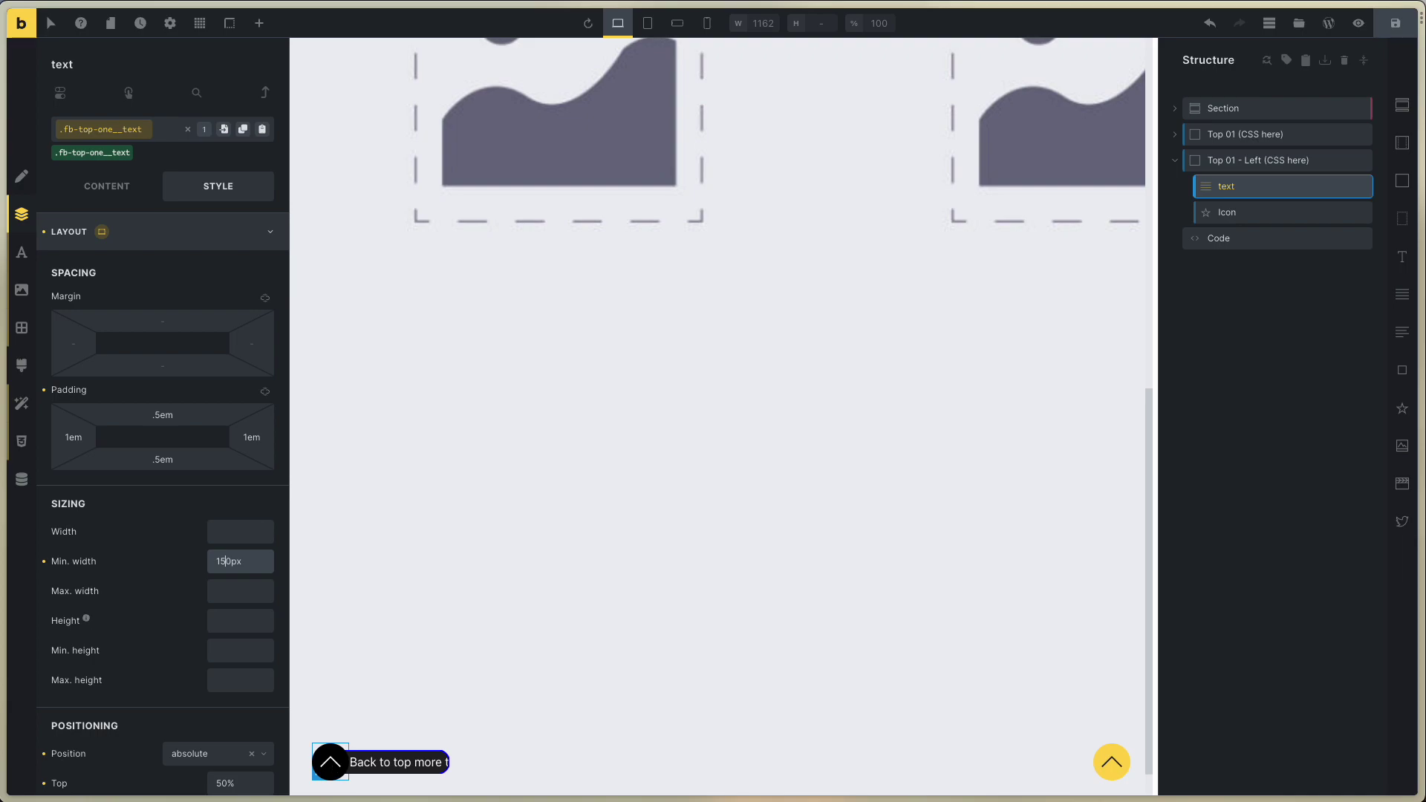
{"action": "key", "text": "BackSpace"}
{"action": "type", "text": "7"}
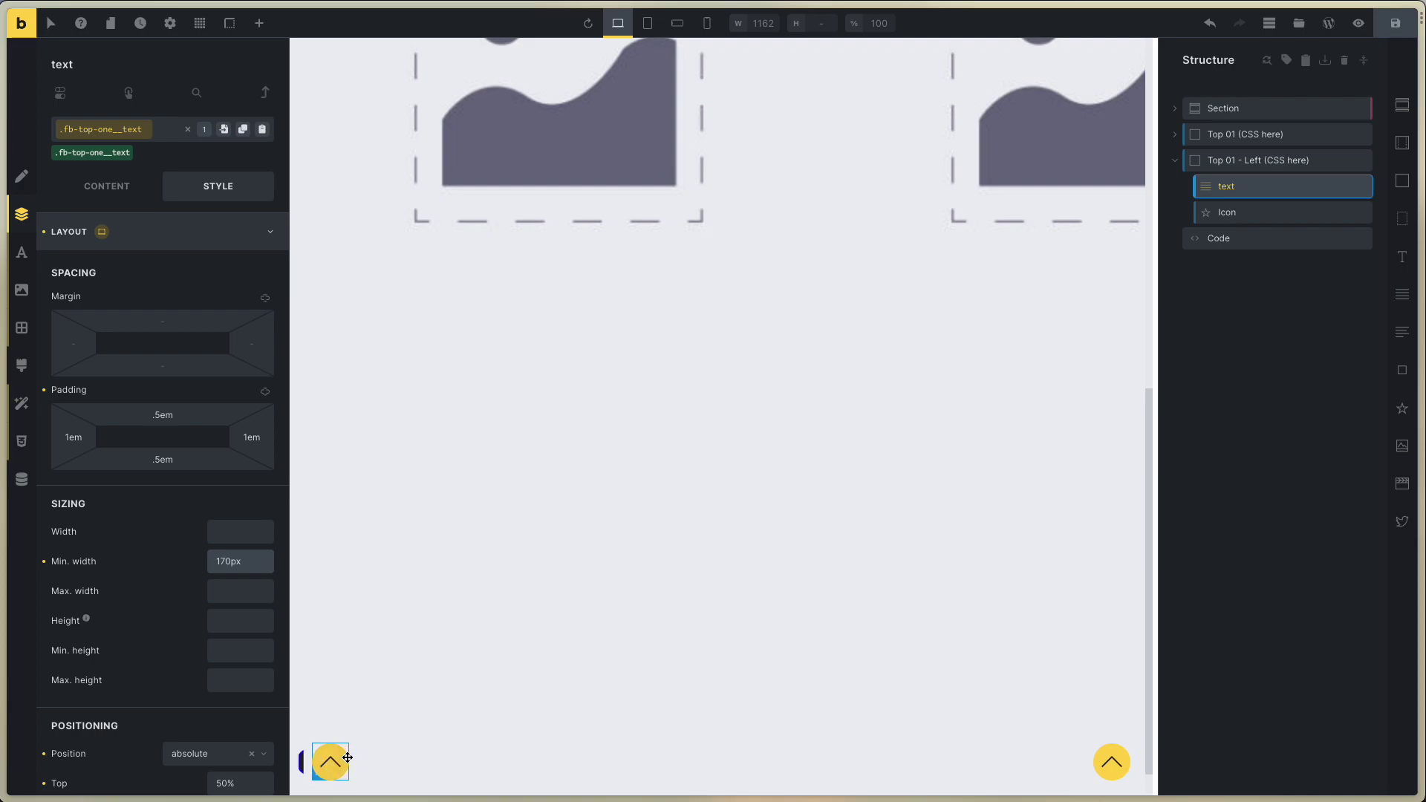
{"action": "key", "text": "BackSpace"}
{"action": "type", "text": "9"}
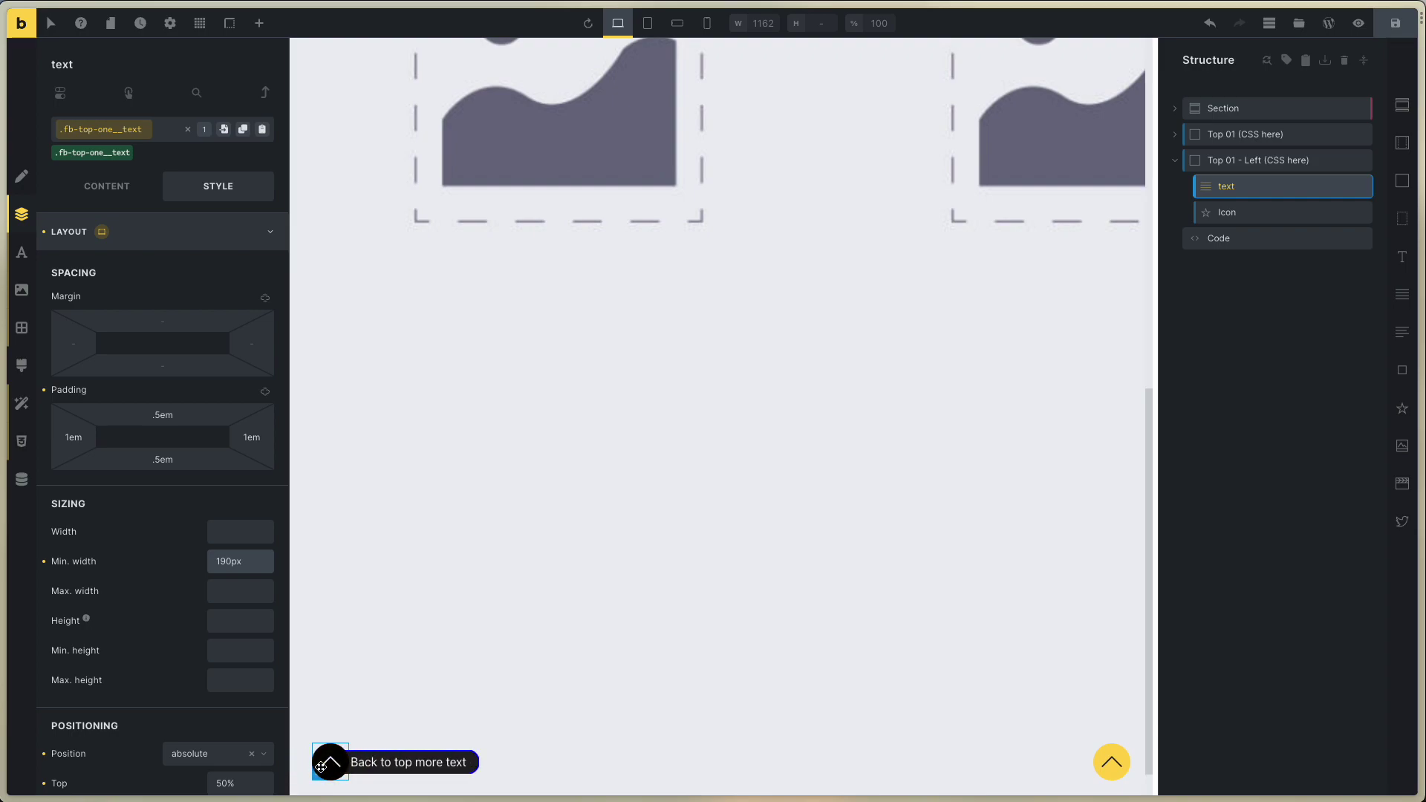
Restore the .fb-top-one__text minimum width to 120px and remove "more text" from the tooltip wording
{"action": "key", "text": "BackSpace"}
{"action": "type", "text": "2"}
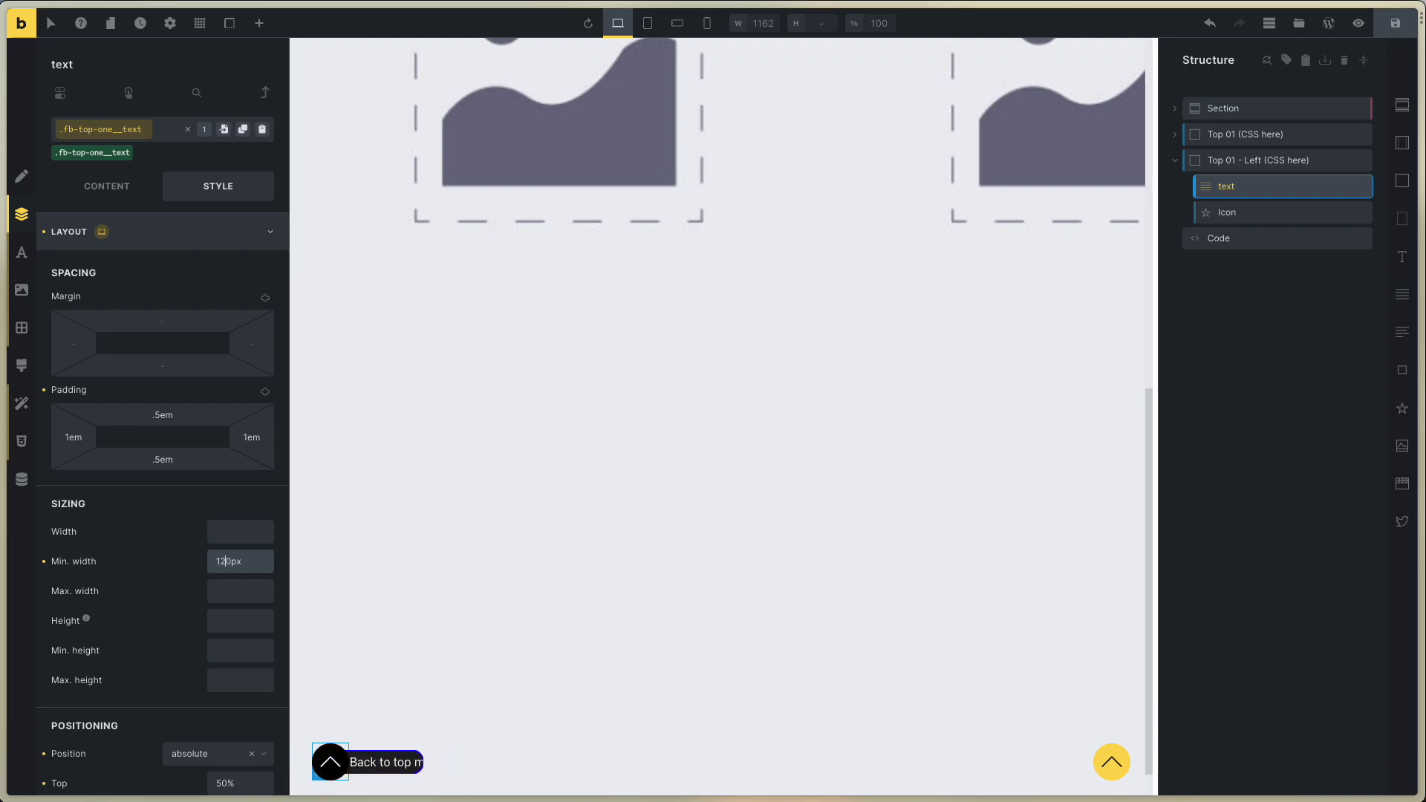
{"action": "left_click", "coordinate": [94, 189]}
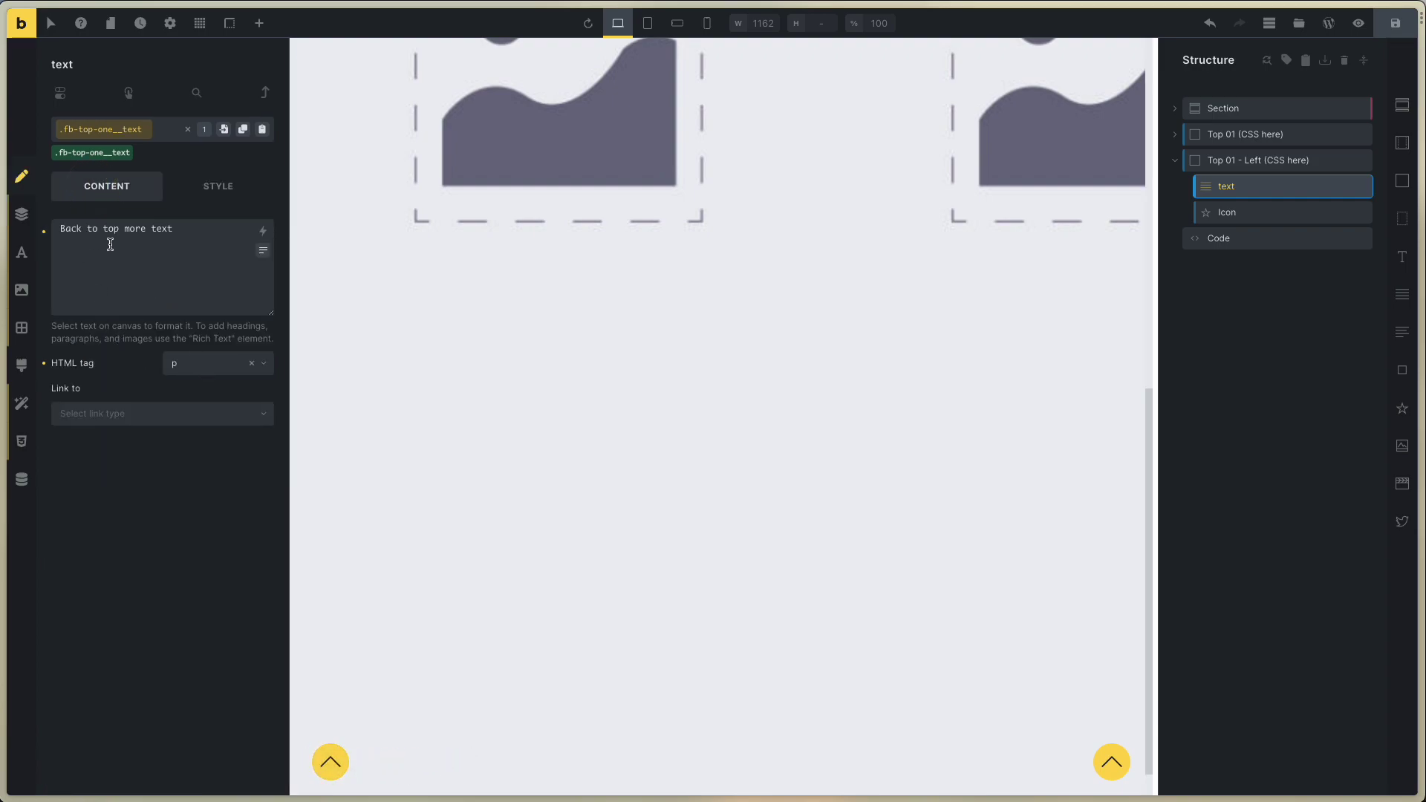
{"action": "left_click_drag", "start_coordinate": [124, 228], "coordinate": [174, 228]}
{"action": "key", "text": "BackSpace"}
{"action": "left_click", "coordinate": [216, 187]}
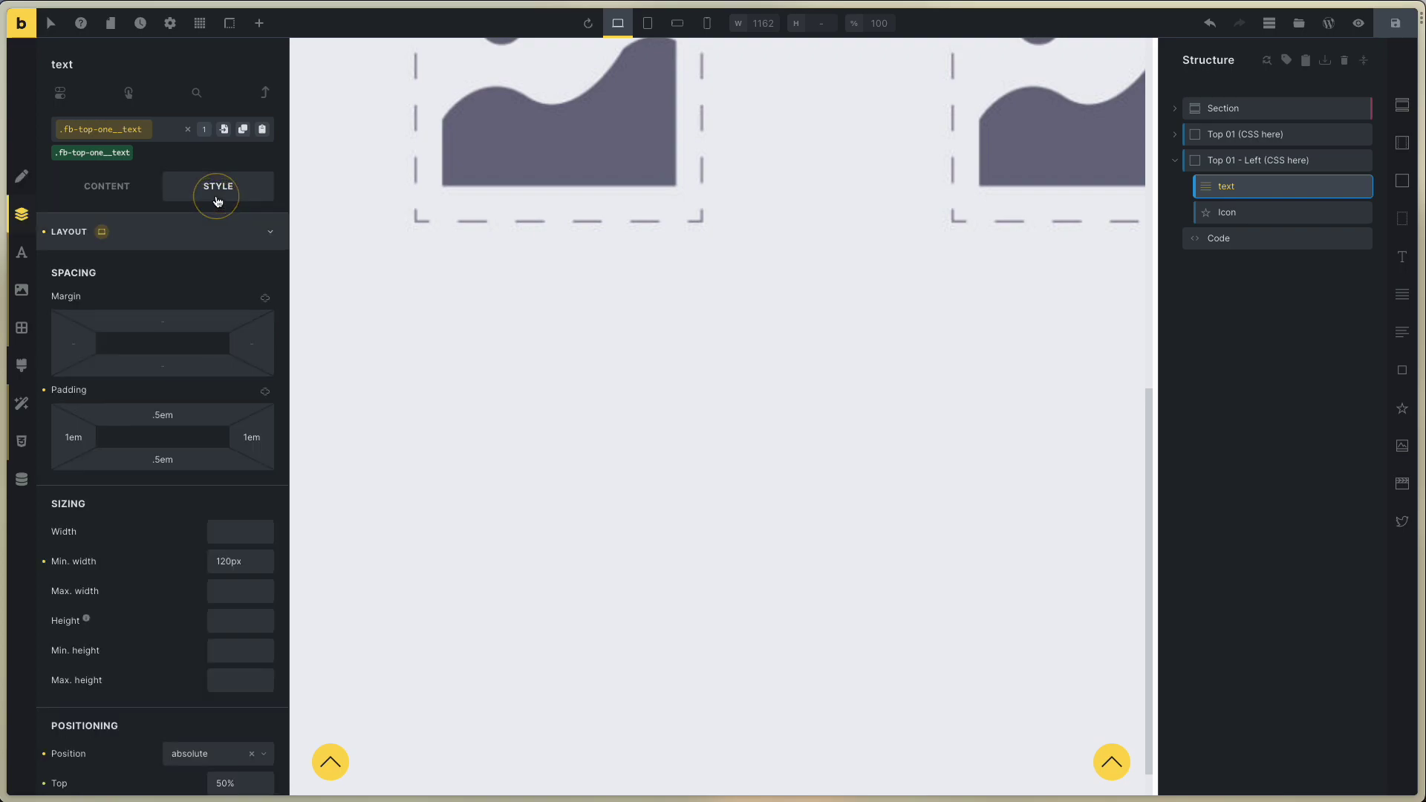
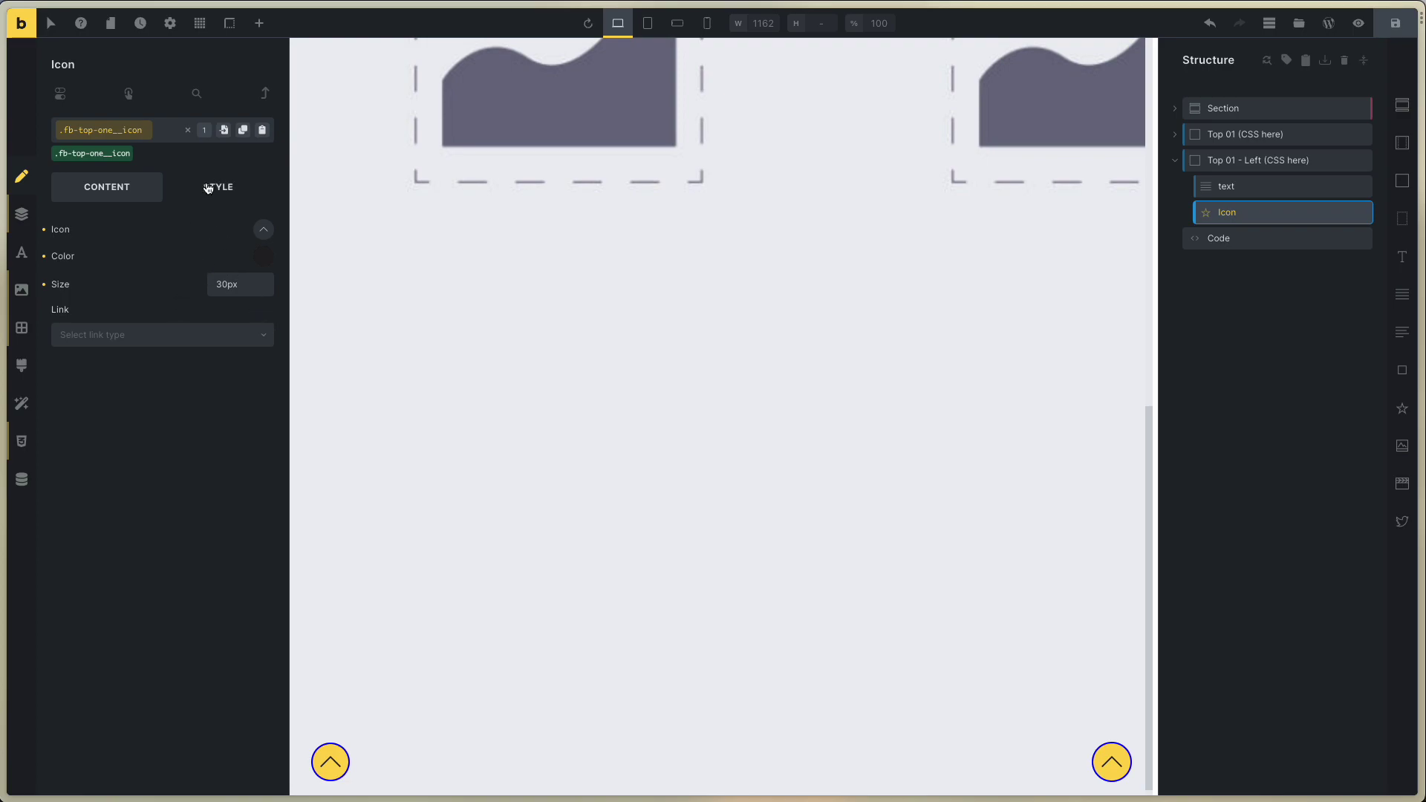
Examine the sizing, positioning, background, custom CSS and content settings of the Icon element's .fb-top-one__icon class
{"action": "left_click", "coordinate": [217, 186]}
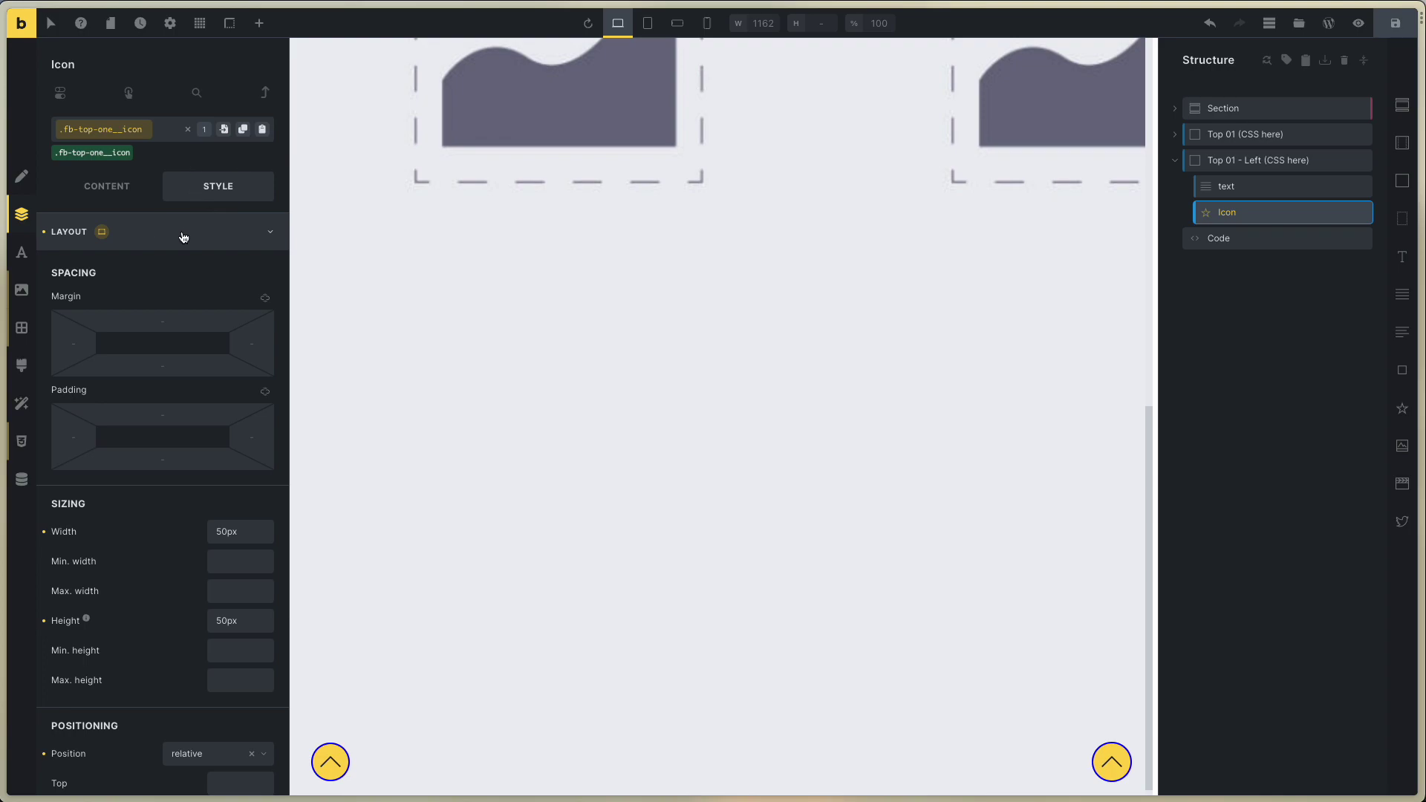
{"action": "left_click", "coordinate": [221, 535]}
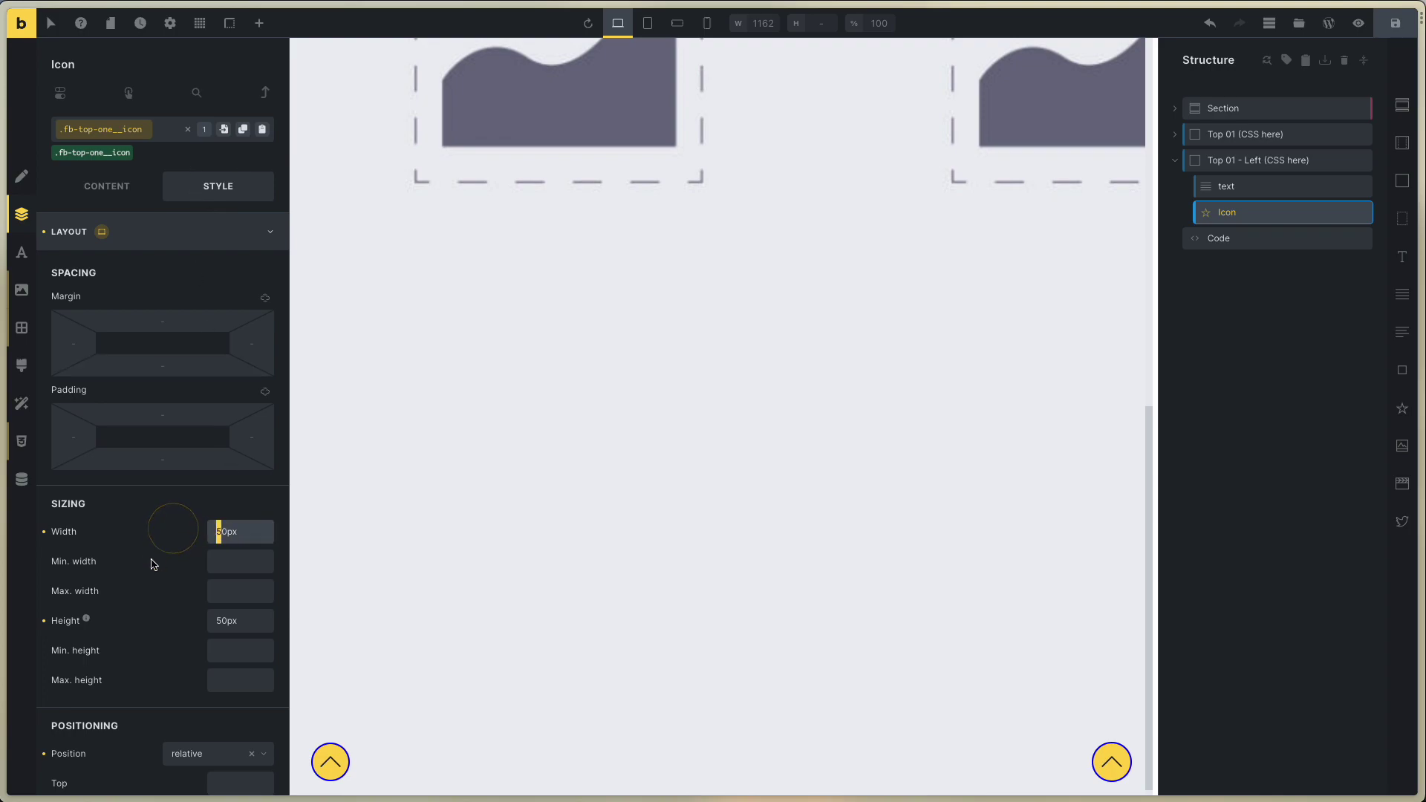
{"action": "left_click", "coordinate": [199, 621]}
{"action": "scroll", "coordinate": [149, 631], "scroll_direction": "down", "scroll_amount": 13}
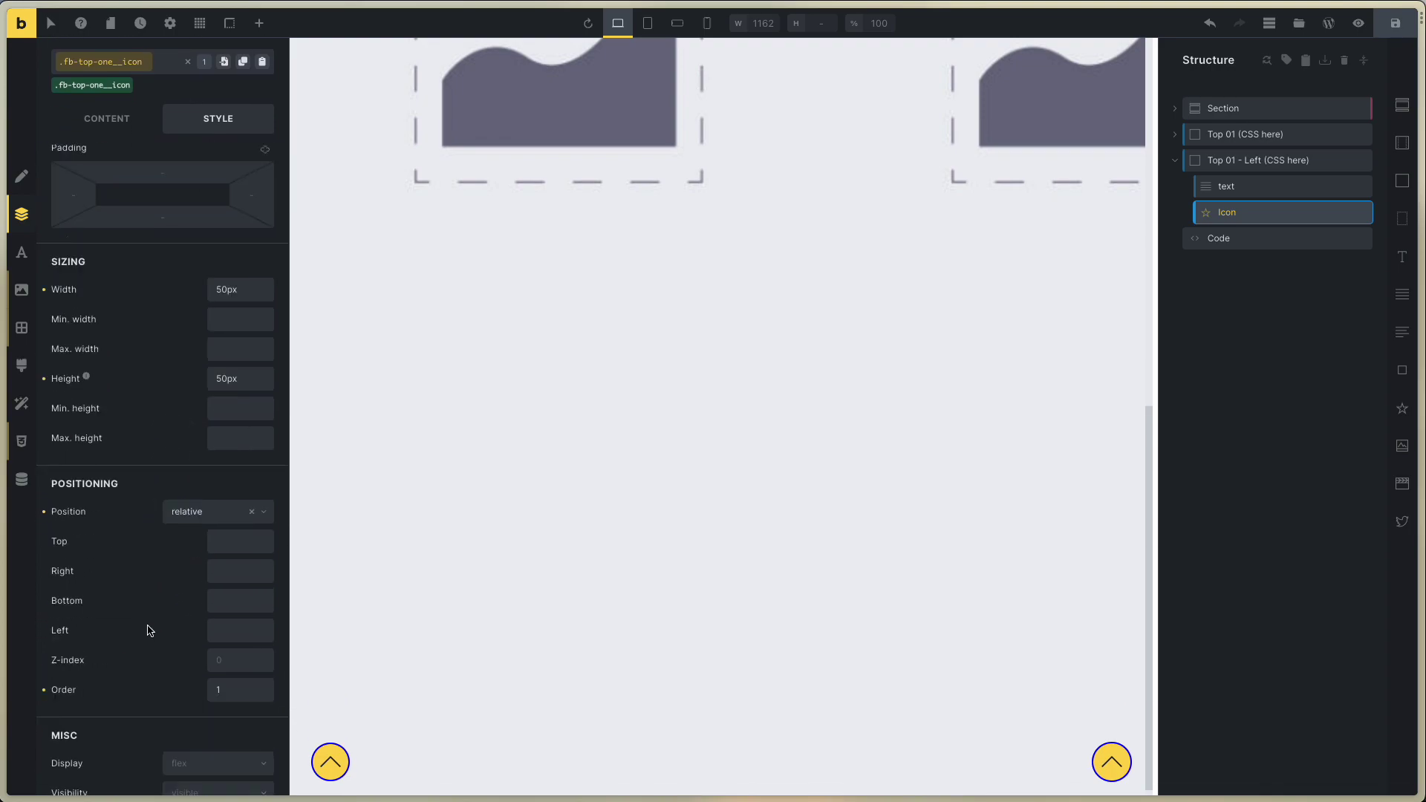
{"action": "left_click", "coordinate": [191, 601]}
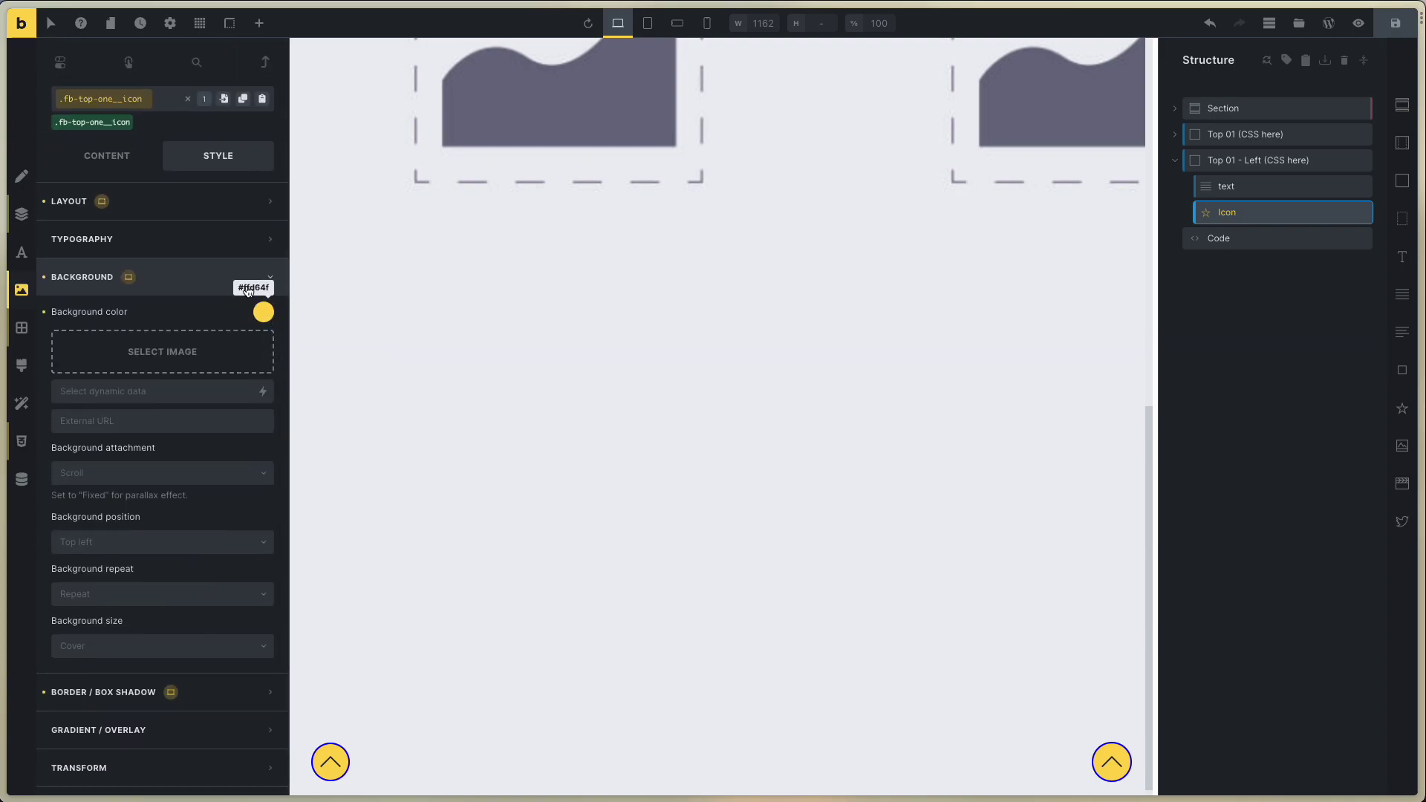
{"action": "left_click", "coordinate": [191, 269]}
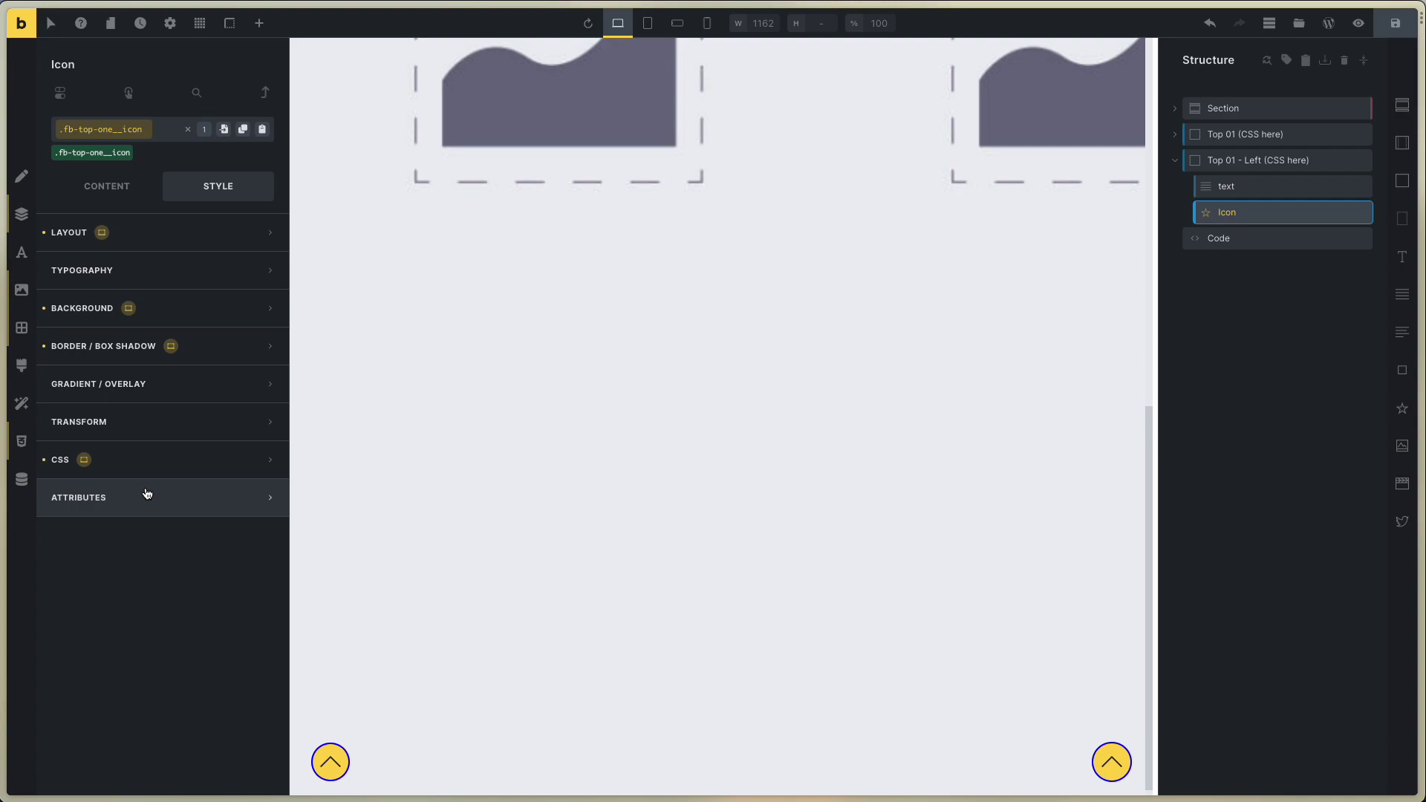
{"action": "left_click", "coordinate": [161, 460]}
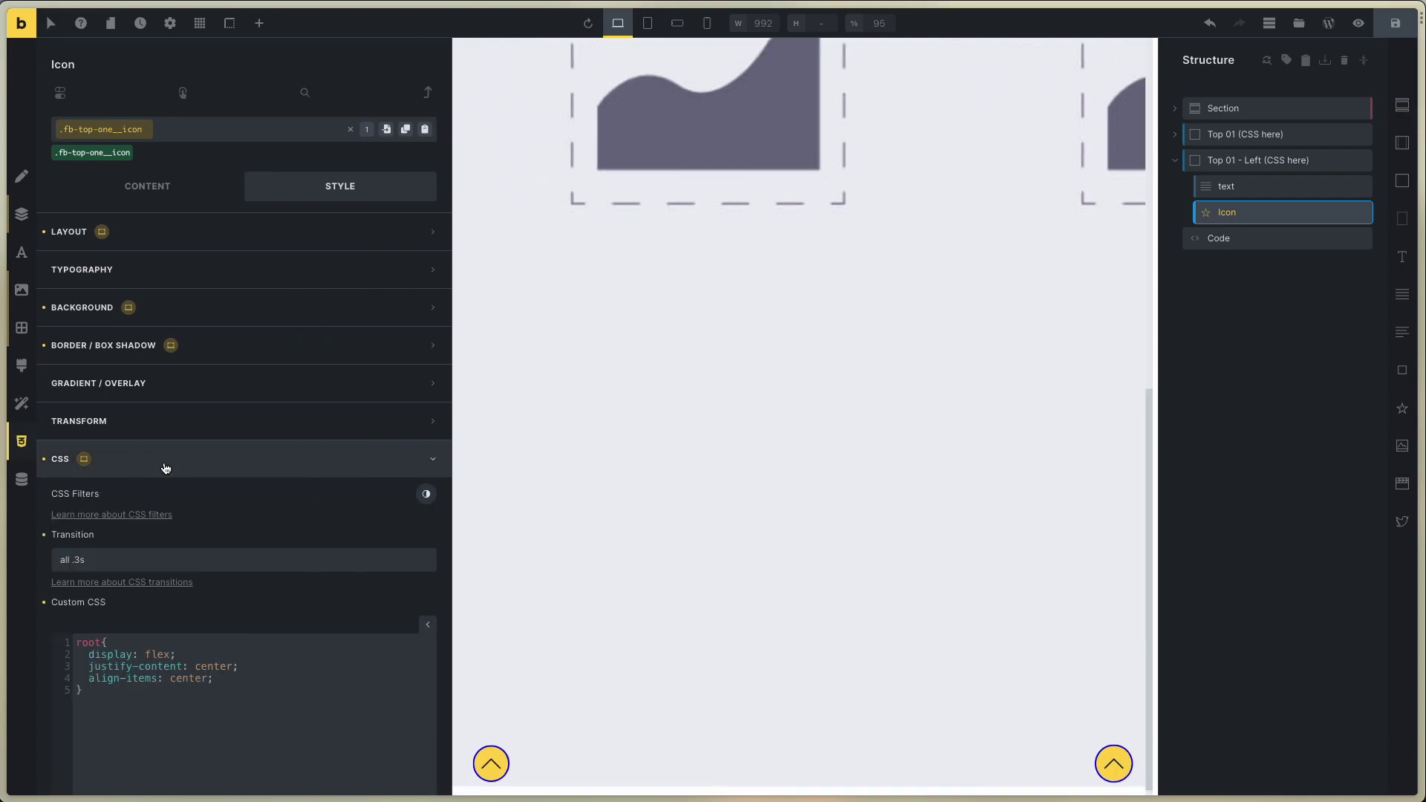
{"action": "left_click", "coordinate": [165, 464]}
{"action": "left_click", "coordinate": [144, 195]}
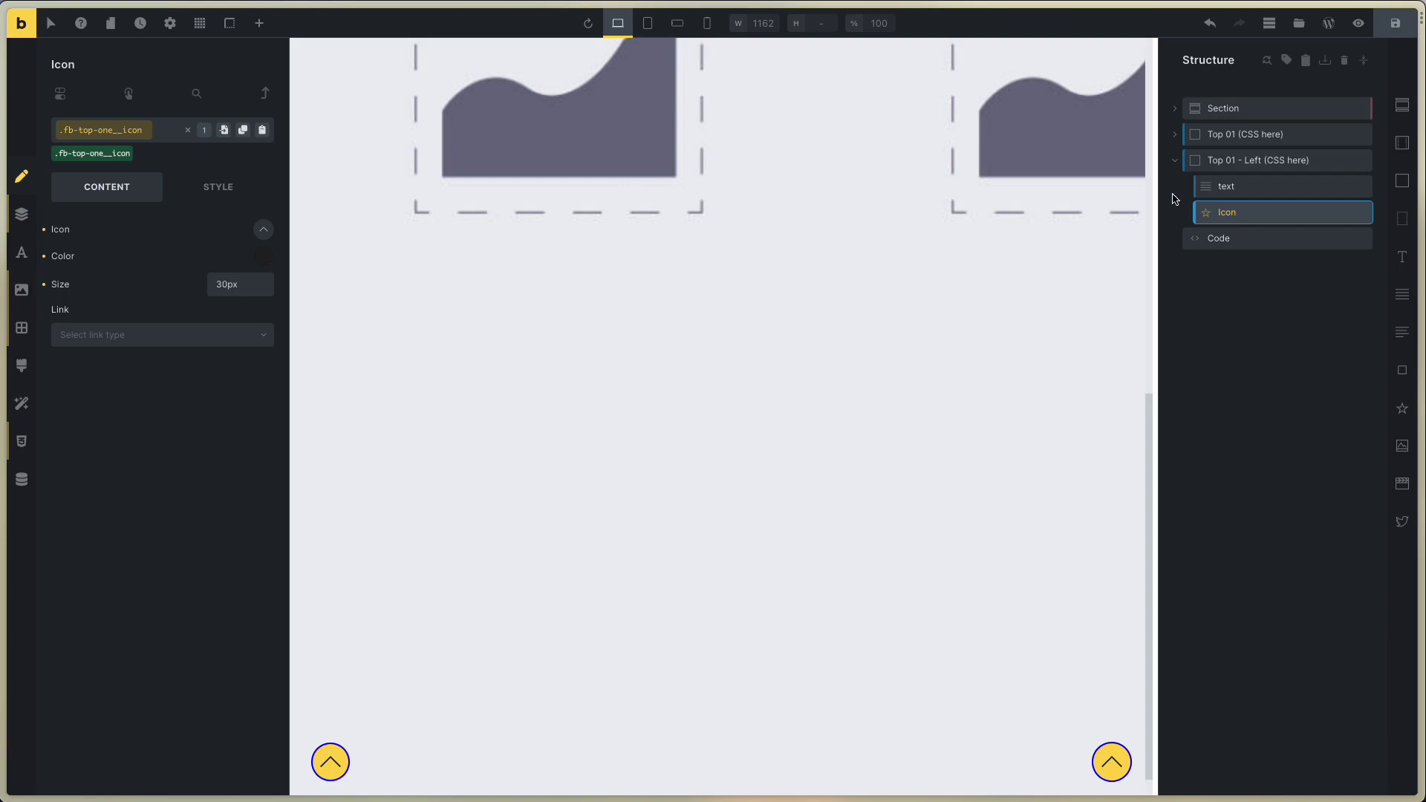
Highlight the 500 scroll threshold in the window.scrollY condition of the Code element's script
{"action": "scroll", "coordinate": [929, 423], "scroll_direction": "up", "scroll_amount": 10}
{"action": "left_click", "coordinate": [1235, 245]}
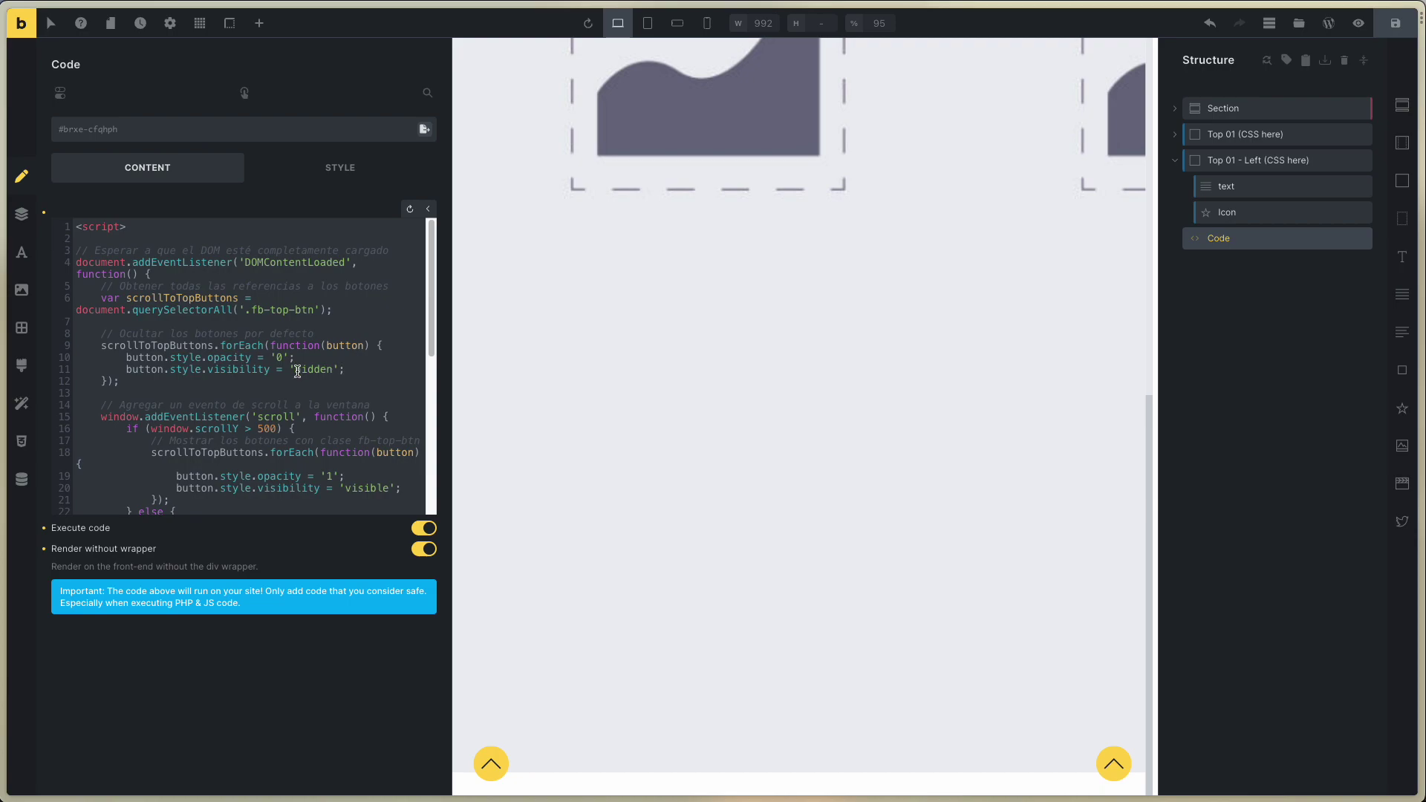
{"action": "scroll", "coordinate": [312, 394], "scroll_direction": "down", "scroll_amount": 1}
{"action": "double_click", "coordinate": [264, 400]}
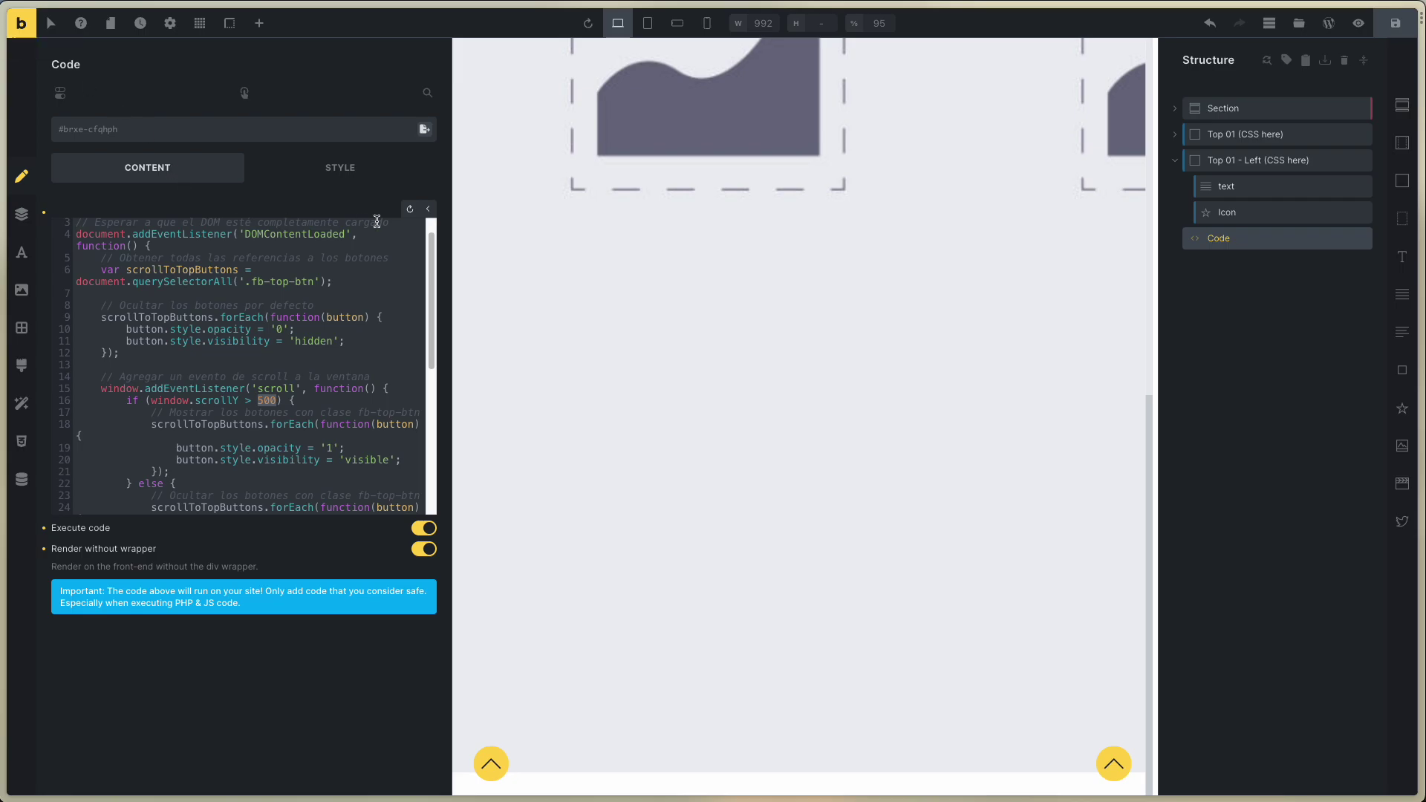
{"action": "key", "text": "alt+Tab"}
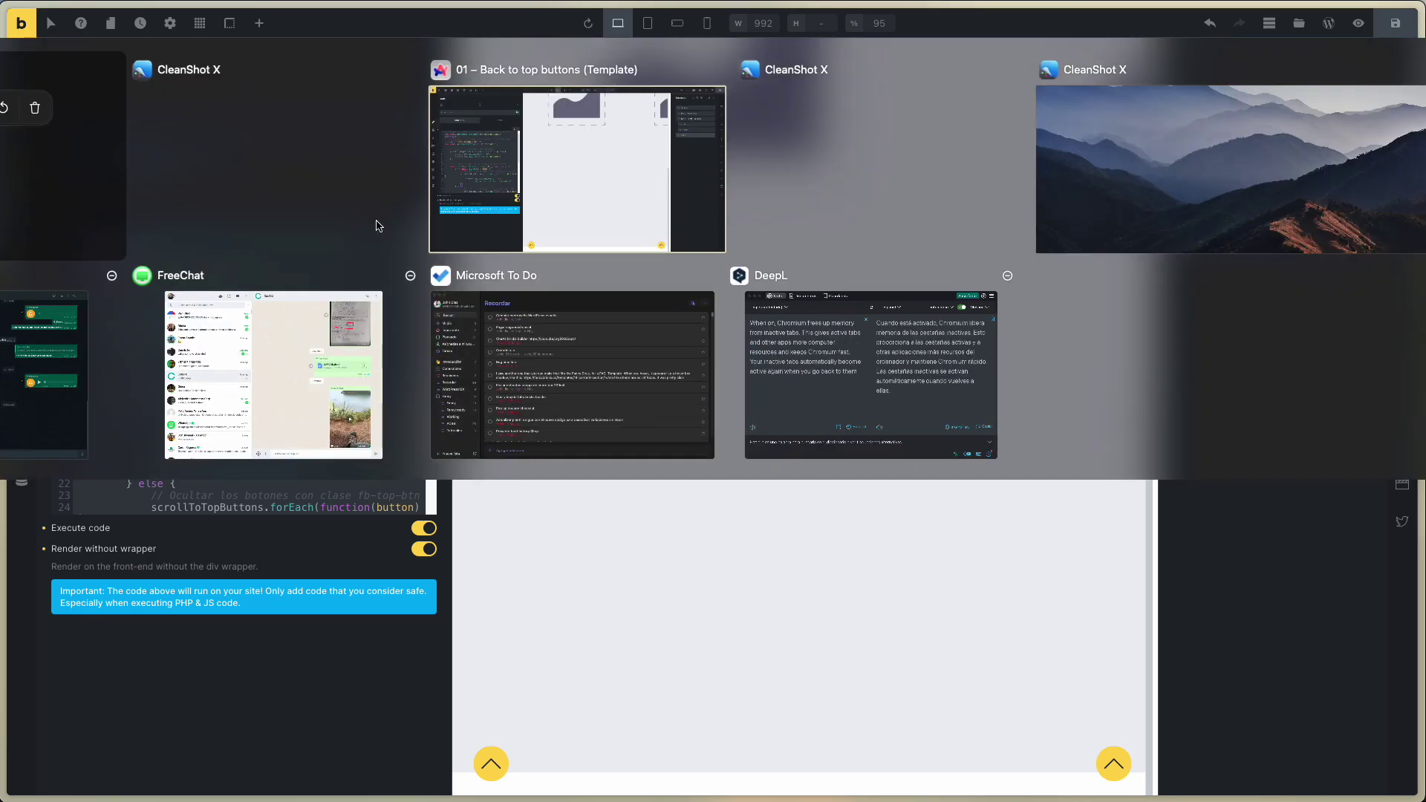
{"action": "key", "text": "alt+Tab"}
{"action": "key", "text": "alt+Tab"}
{"action": "key", "text": "alt+Tab"}
{"action": "key", "text": "alt+Tab"}
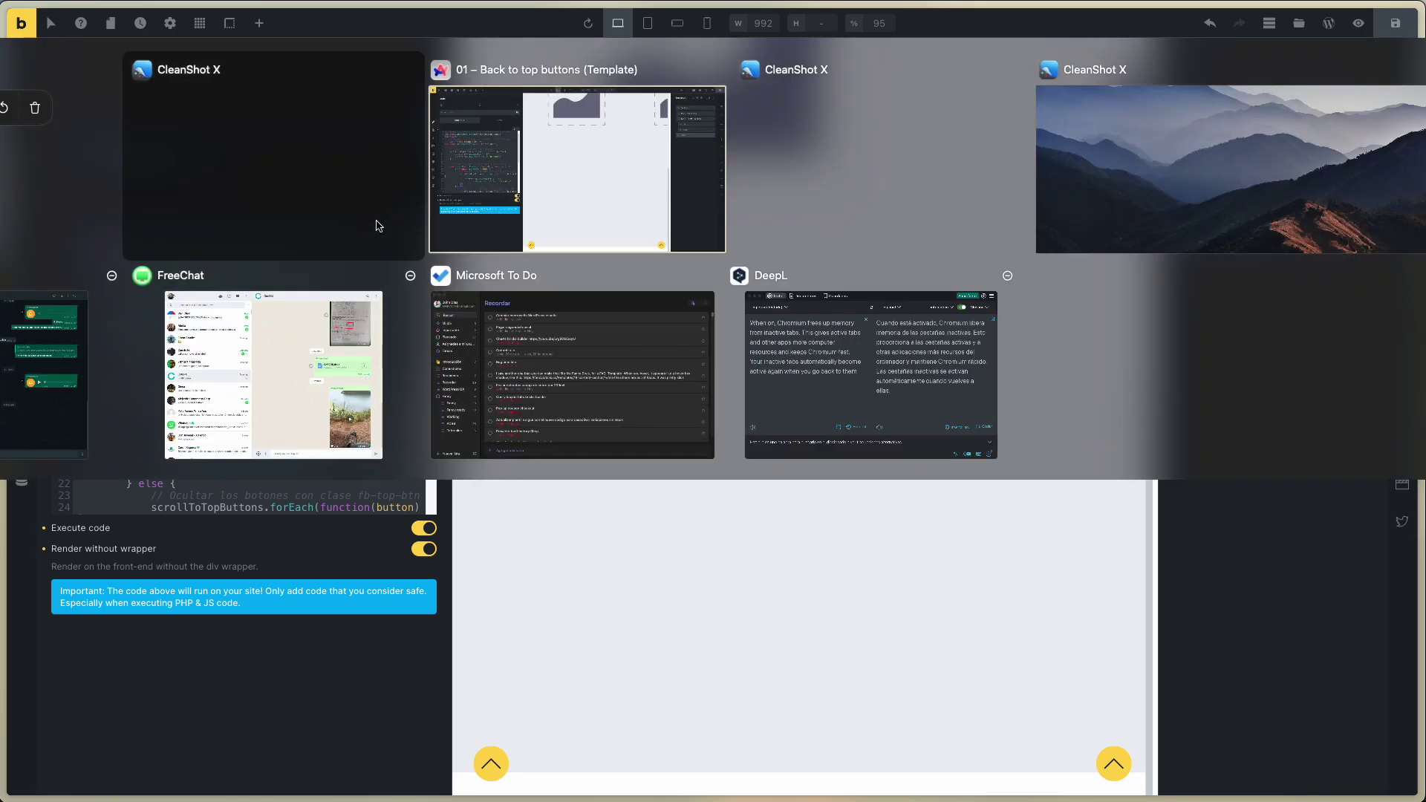
{"action": "key", "text": "alt+Tab"}
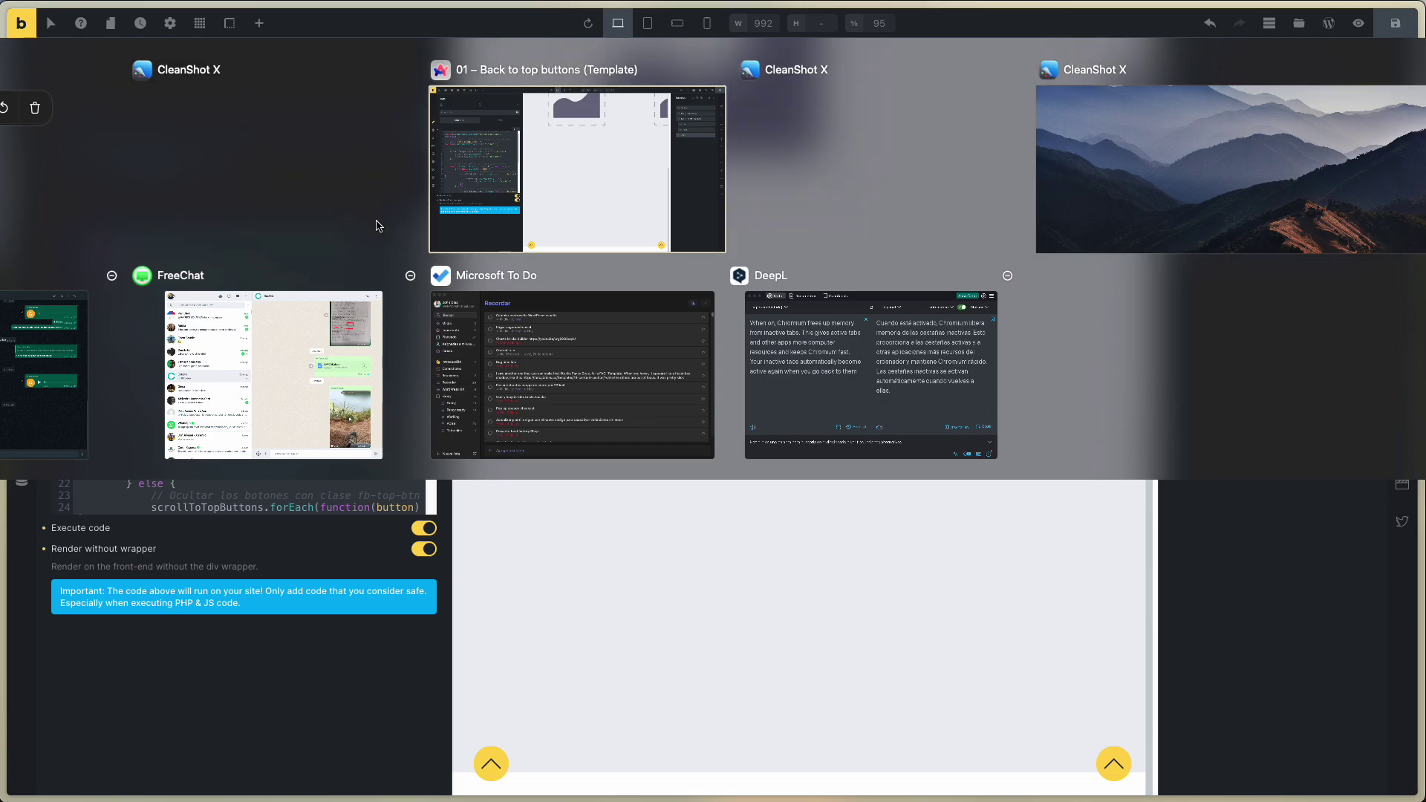
{"action": "key", "text": "alt+Tab"}
{"action": "key", "text": "alt+Tab"}
{"action": "key", "text": "alt+Tab"}
{"action": "key", "text": "alt+Tab"}
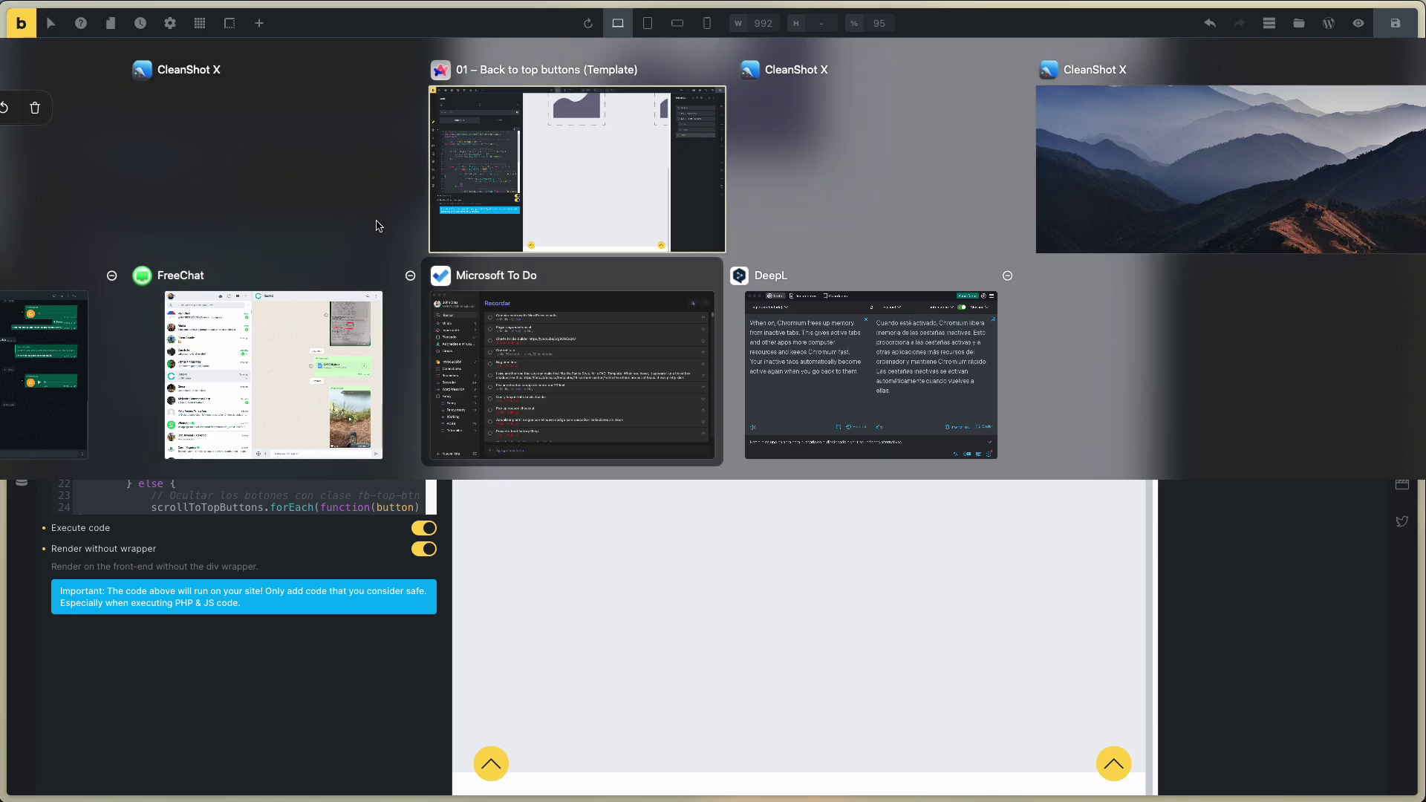
{"action": "key", "text": "alt+Tab"}
{"action": "key", "text": "alt+Tab"}
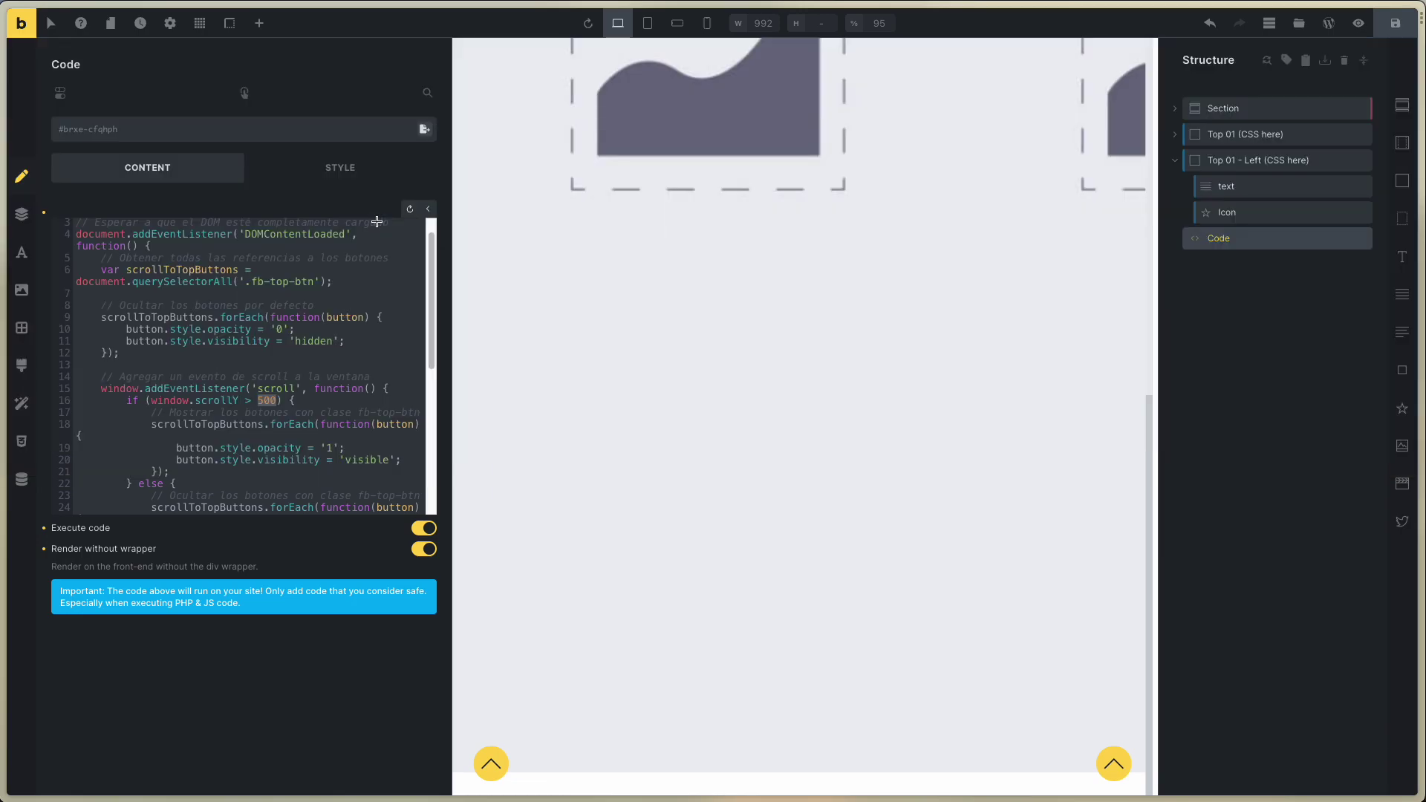
Switch to the live front-end page and check at which scroll depth the back-to-top buttons appear and disappear
{"action": "key", "text": "alt+Tab"}
{"action": "scroll", "coordinate": [388, 189], "scroll_direction": "up", "scroll_amount": 15}
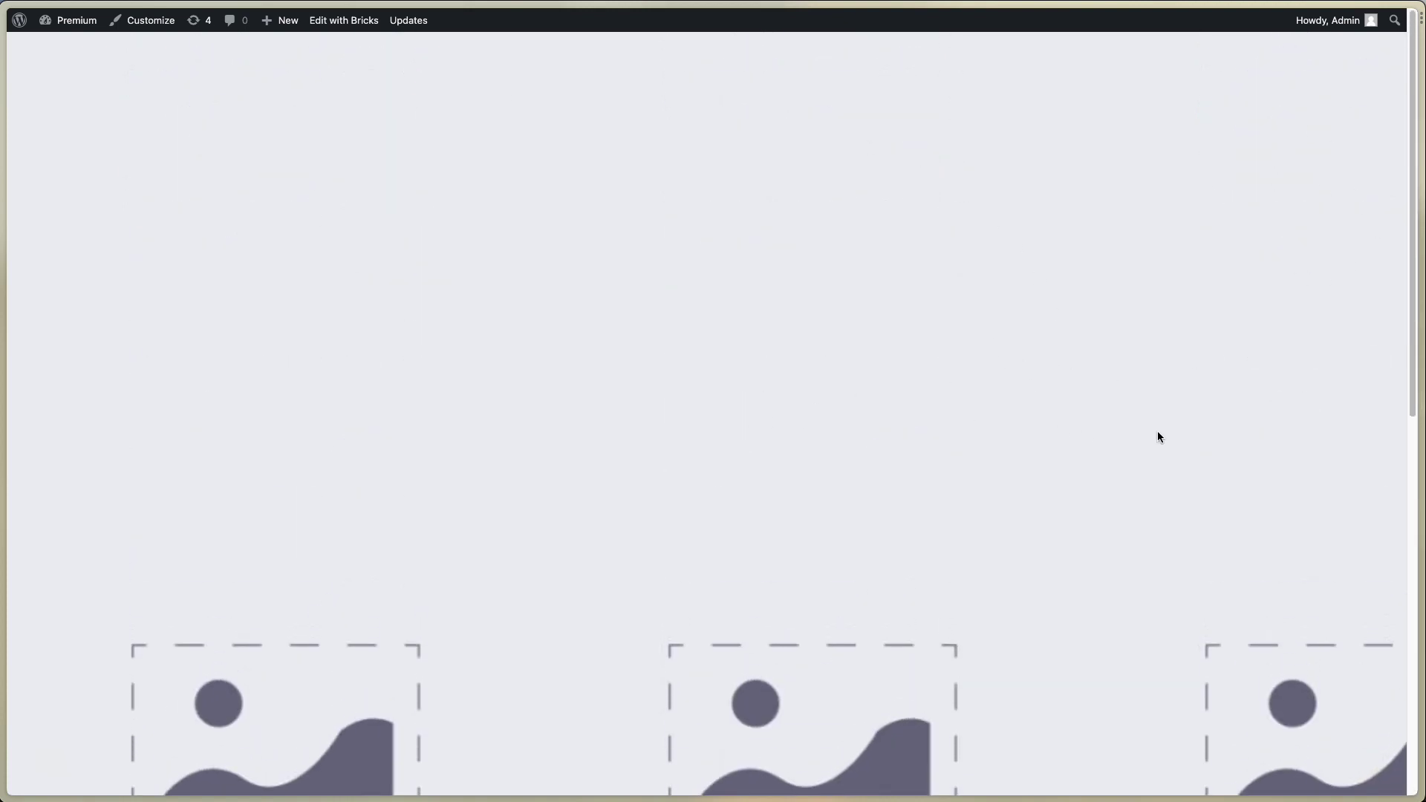
{"action": "scroll", "coordinate": [946, 485], "scroll_direction": "down", "scroll_amount": 3}
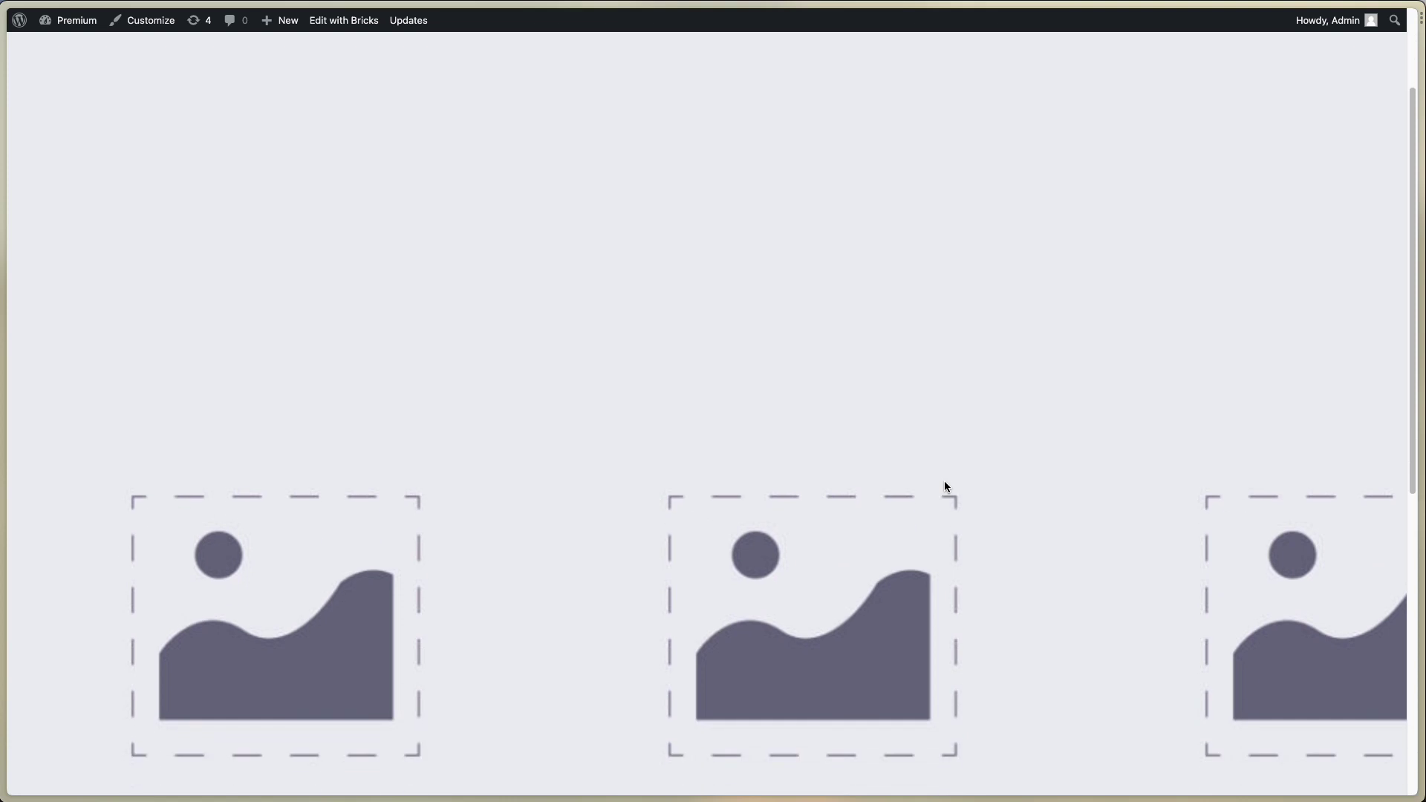
{"action": "scroll", "coordinate": [947, 487], "scroll_direction": "down", "scroll_amount": 5}
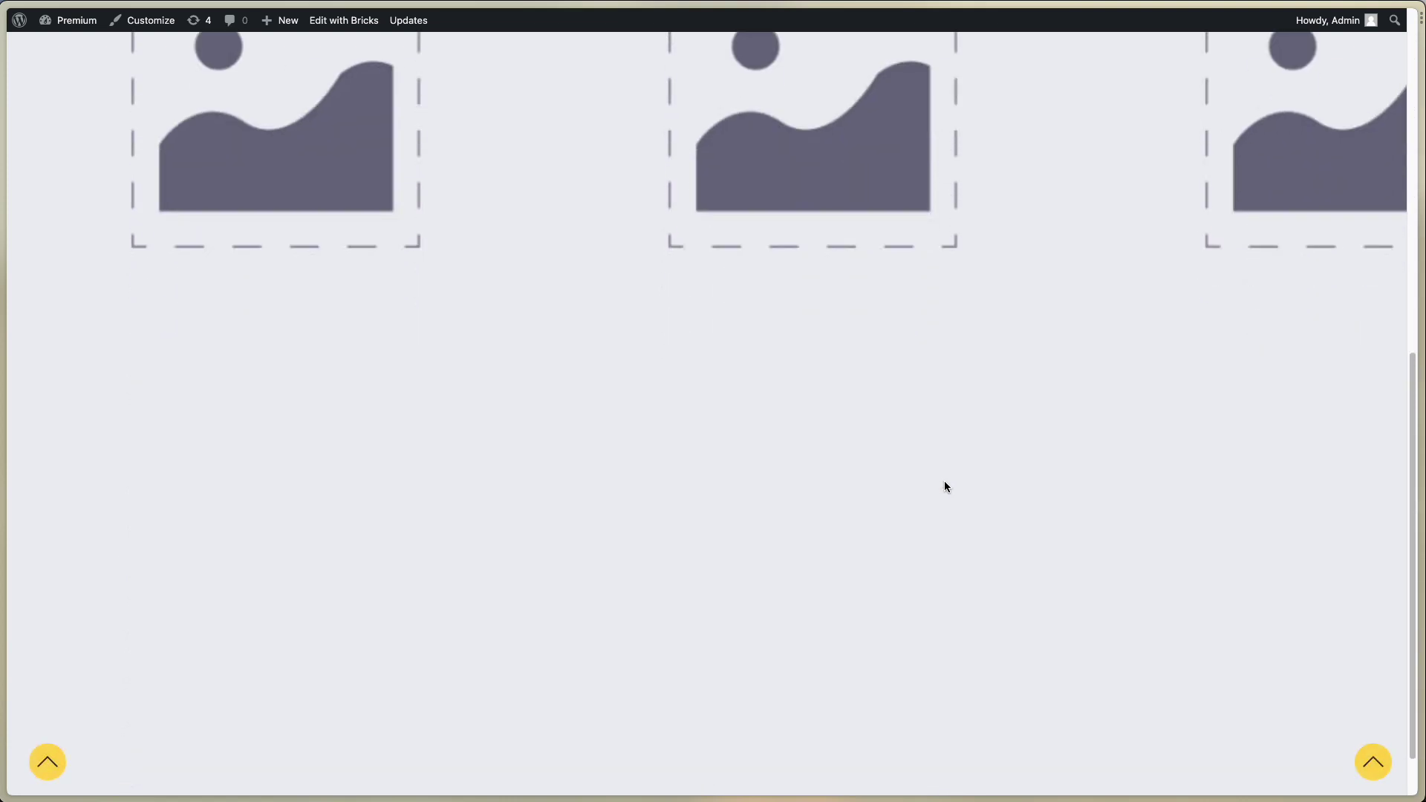
{"action": "scroll", "coordinate": [945, 487], "scroll_direction": "up", "scroll_amount": 9}
{"action": "scroll", "coordinate": [944, 486], "scroll_direction": "down", "scroll_amount": 2}
{"action": "scroll", "coordinate": [945, 487], "scroll_direction": "down", "scroll_amount": 4}
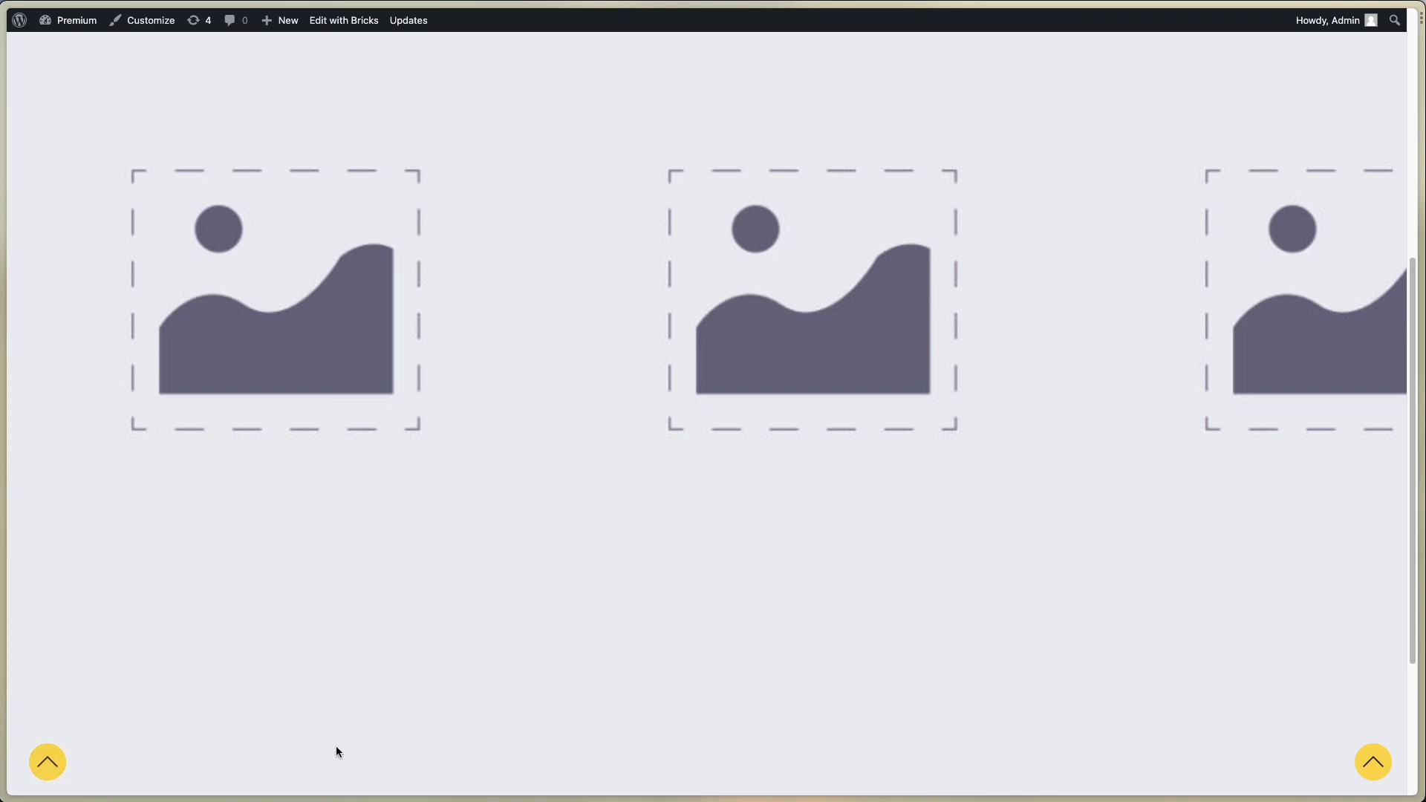
{"action": "scroll", "coordinate": [338, 749], "scroll_direction": "down", "scroll_amount": 4}
{"action": "scroll", "coordinate": [264, 757], "scroll_direction": "up", "scroll_amount": 2}
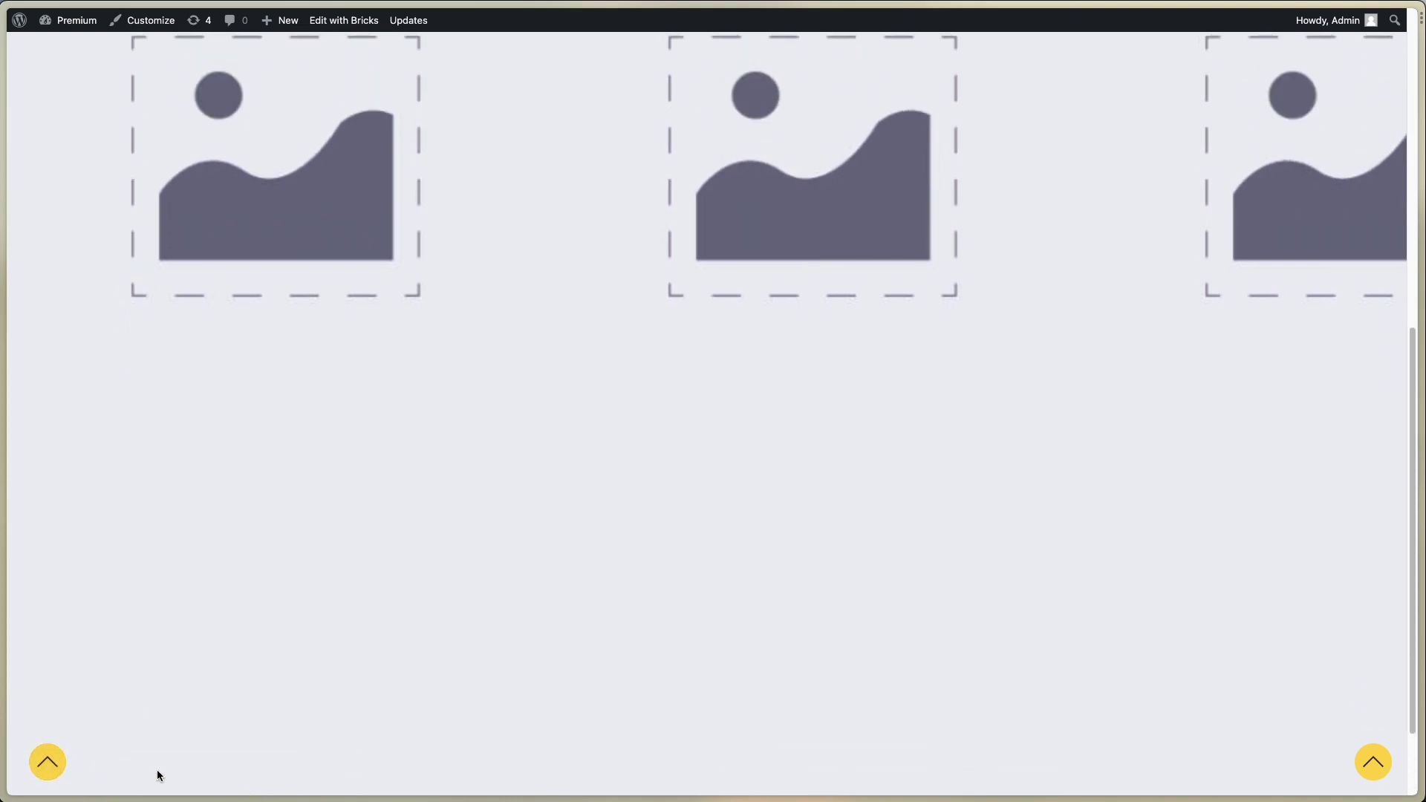
Test that both the left and the right back-to-top buttons return the live page to its top
{"action": "left_click", "coordinate": [48, 762]}
{"action": "scroll", "coordinate": [239, 738], "scroll_direction": "down", "scroll_amount": 7}
{"action": "left_click", "coordinate": [47, 763]}
{"action": "scroll", "coordinate": [1211, 713], "scroll_direction": "down", "scroll_amount": 7}
{"action": "scroll", "coordinate": [1205, 734], "scroll_direction": "down", "scroll_amount": 3}
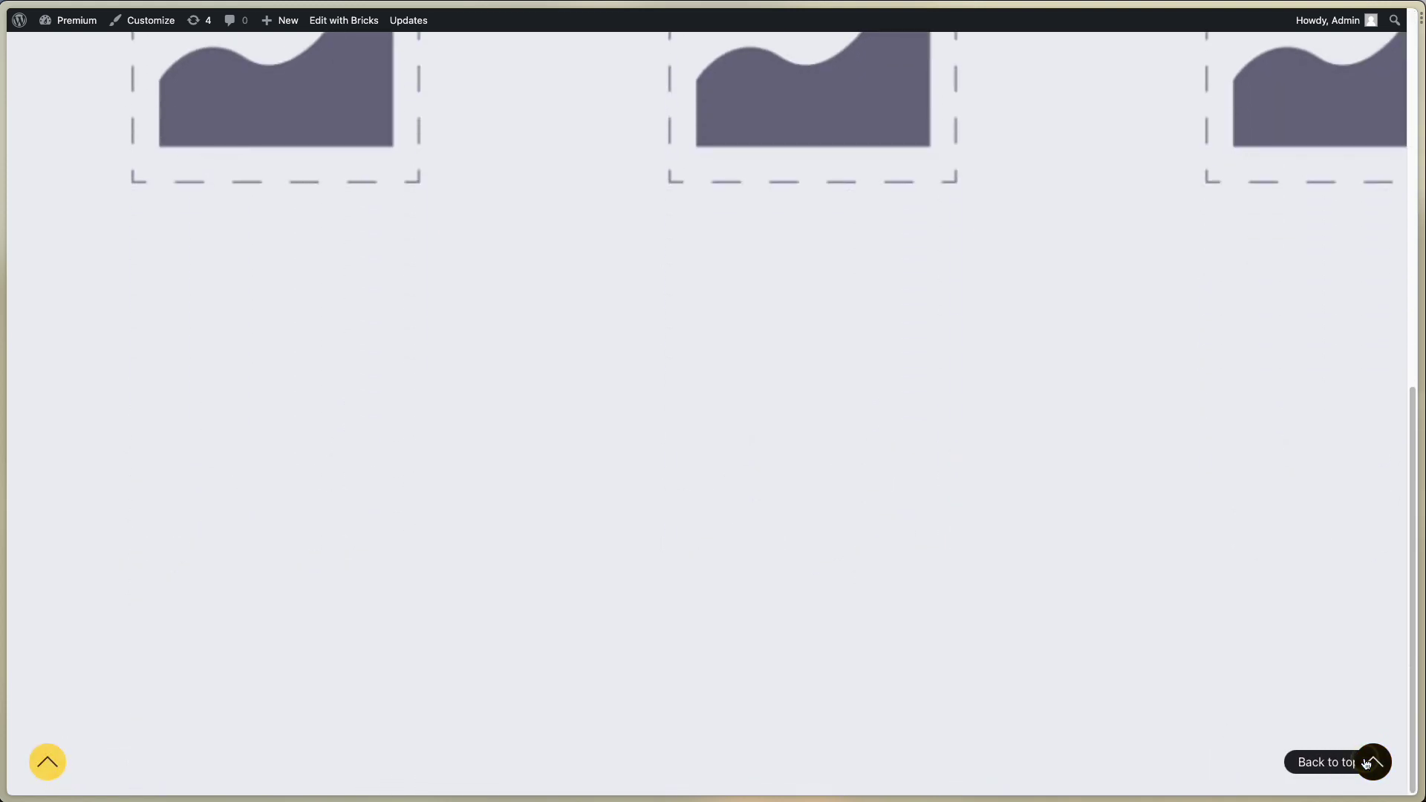
{"action": "left_click", "coordinate": [1372, 763]}
{"action": "scroll", "coordinate": [1184, 451], "scroll_direction": "down", "scroll_amount": 6}
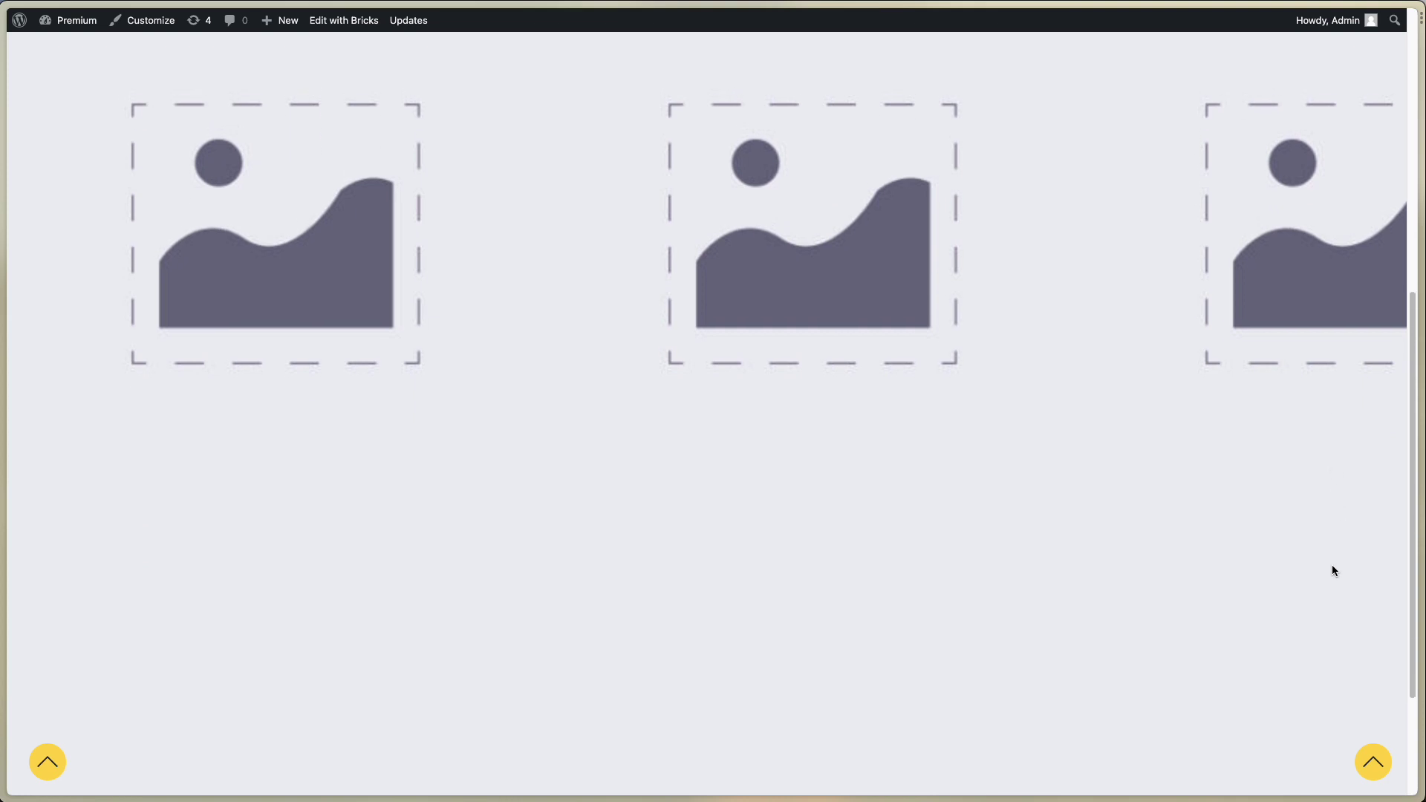
Switch back to the Bricks editor, set the window.scrollY threshold in the Code element's script to 300 and save the page
{"action": "scroll", "coordinate": [1332, 570], "scroll_direction": "up", "scroll_amount": 7}
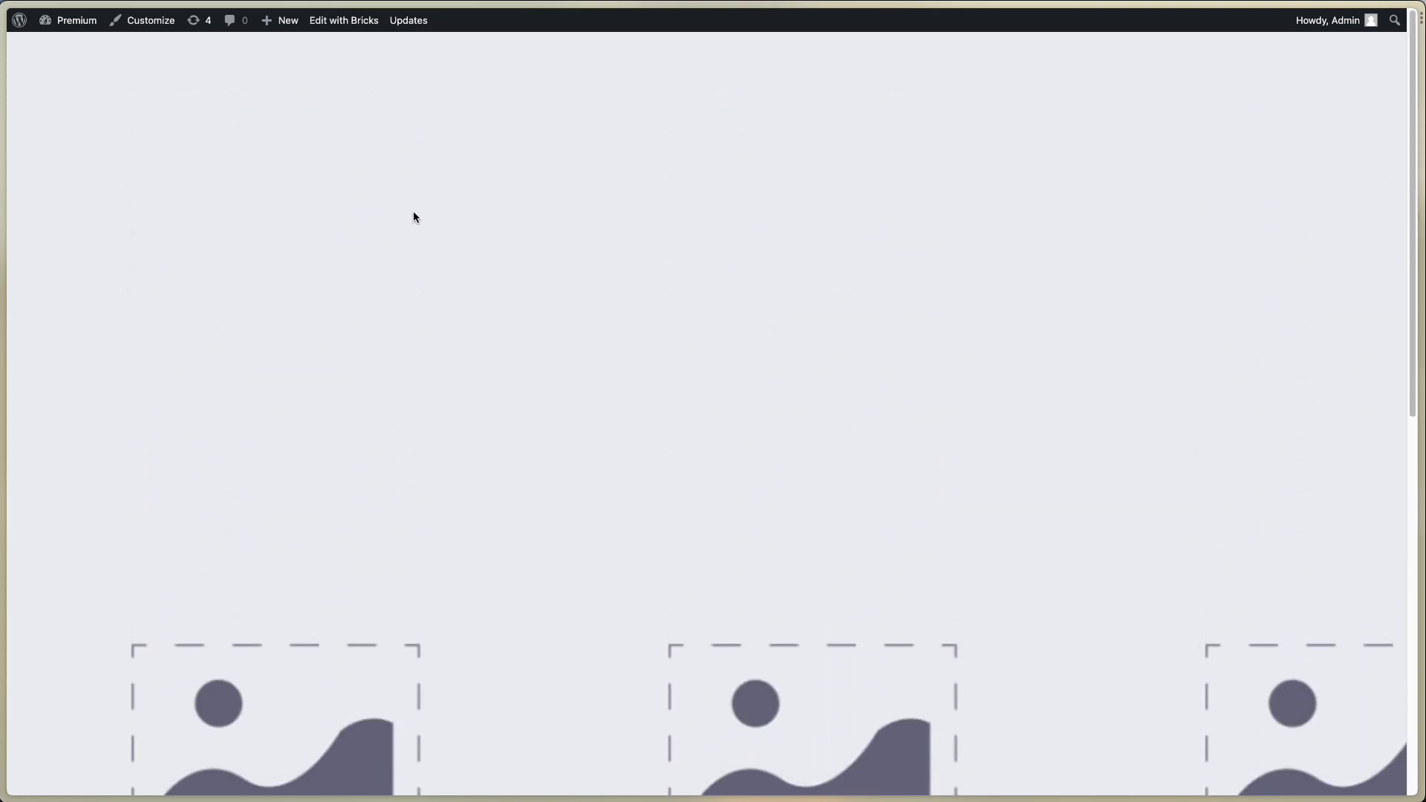
{"action": "key", "text": "ctrl+Tab"}
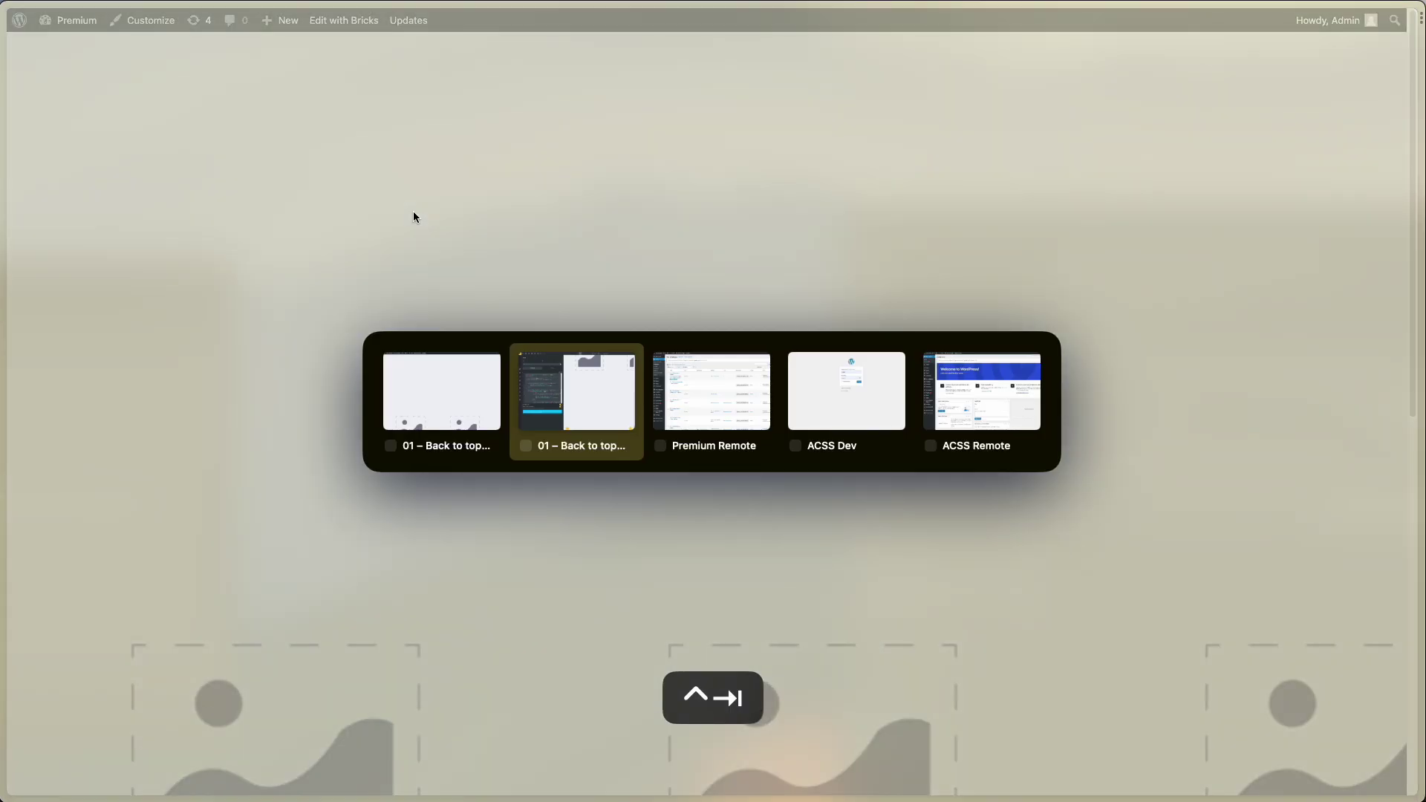
{"action": "key", "text": "ctrl+Tab"}
{"action": "key", "text": "ctrl+Tab"}
{"action": "key", "text": "ctrl+Tab"}
{"action": "key", "text": "ctrl+Tab"}
{"action": "key", "text": "ctrl+Tab"}
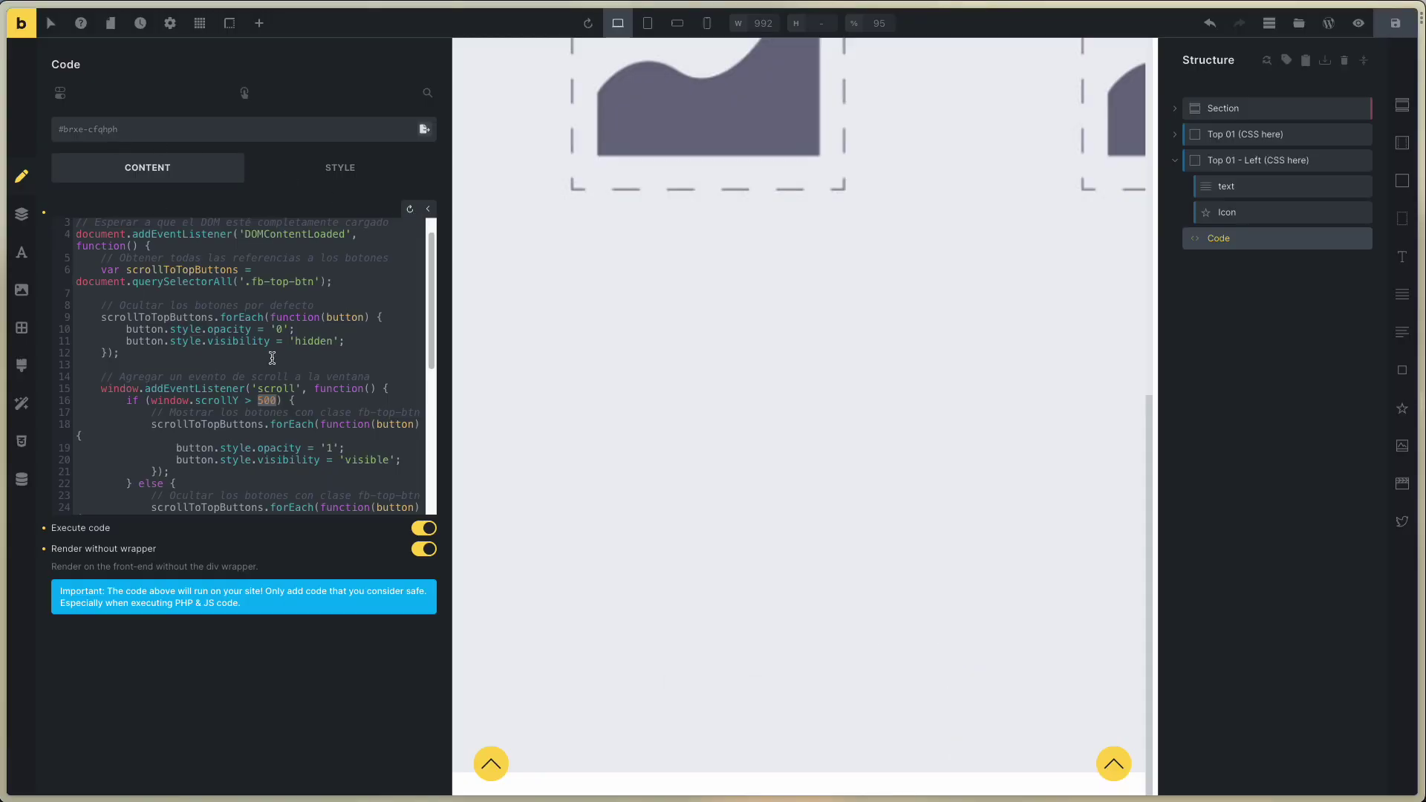
{"action": "left_click", "coordinate": [264, 397]}
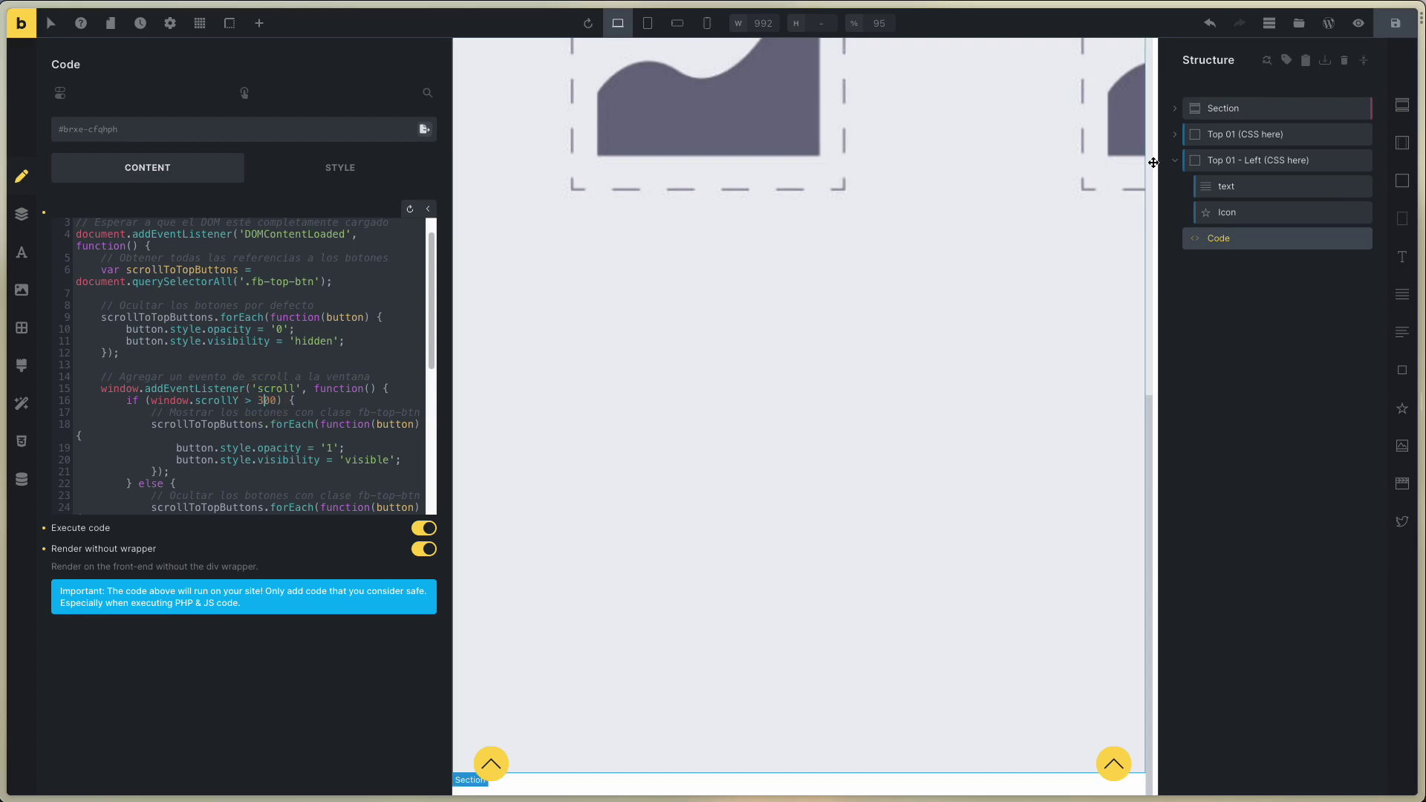
{"action": "left_click", "coordinate": [1396, 23]}
Switch to the live page, reload it and check at which scroll depth the back-to-top buttons appear and disappear with the new threshold
{"action": "key", "text": "ctrl+Tab"}
{"action": "key", "text": "ctrl+Tab"}
{"action": "key", "text": "ctrl+Tab"}
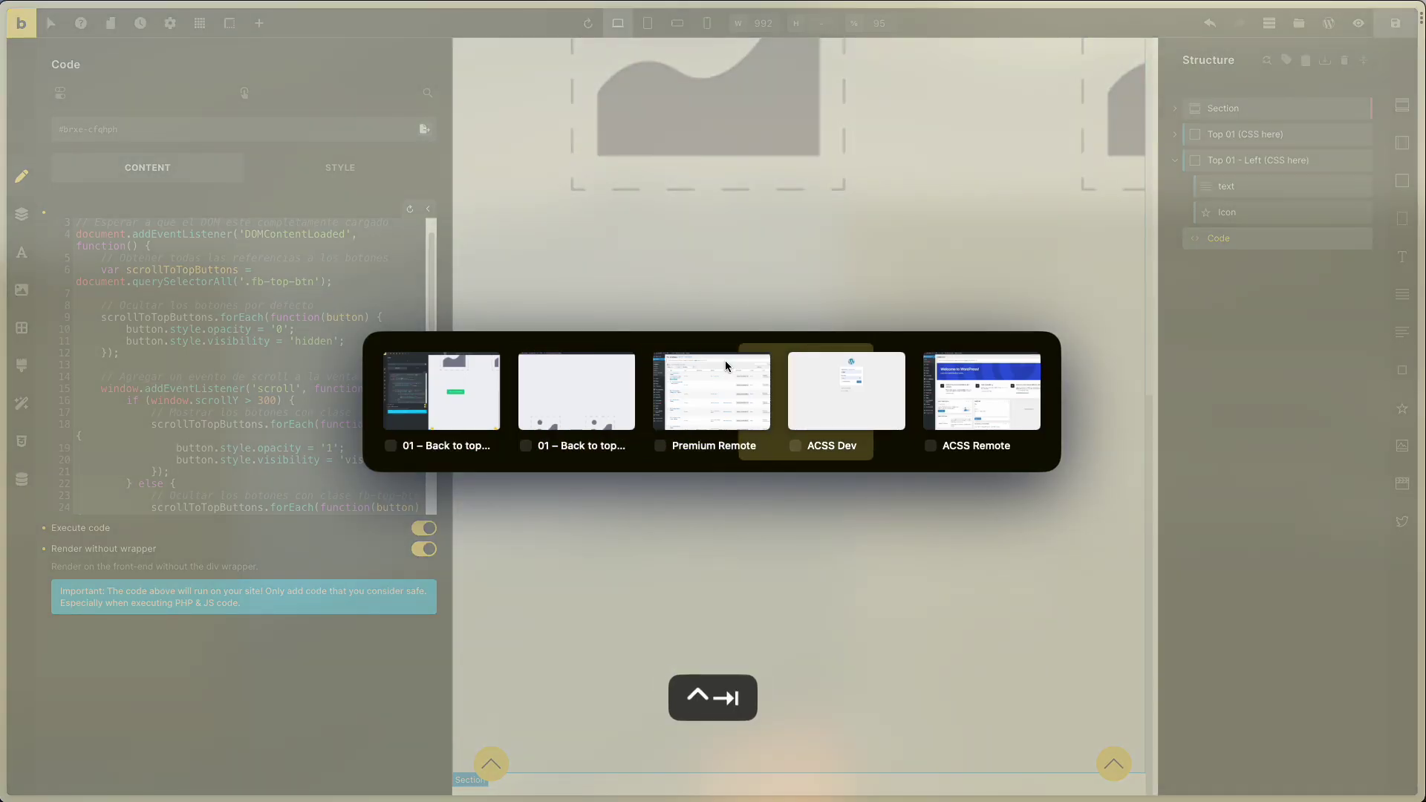
{"action": "key", "text": "ctrl+Tab"}
{"action": "key", "text": "ctrl+Tab"}
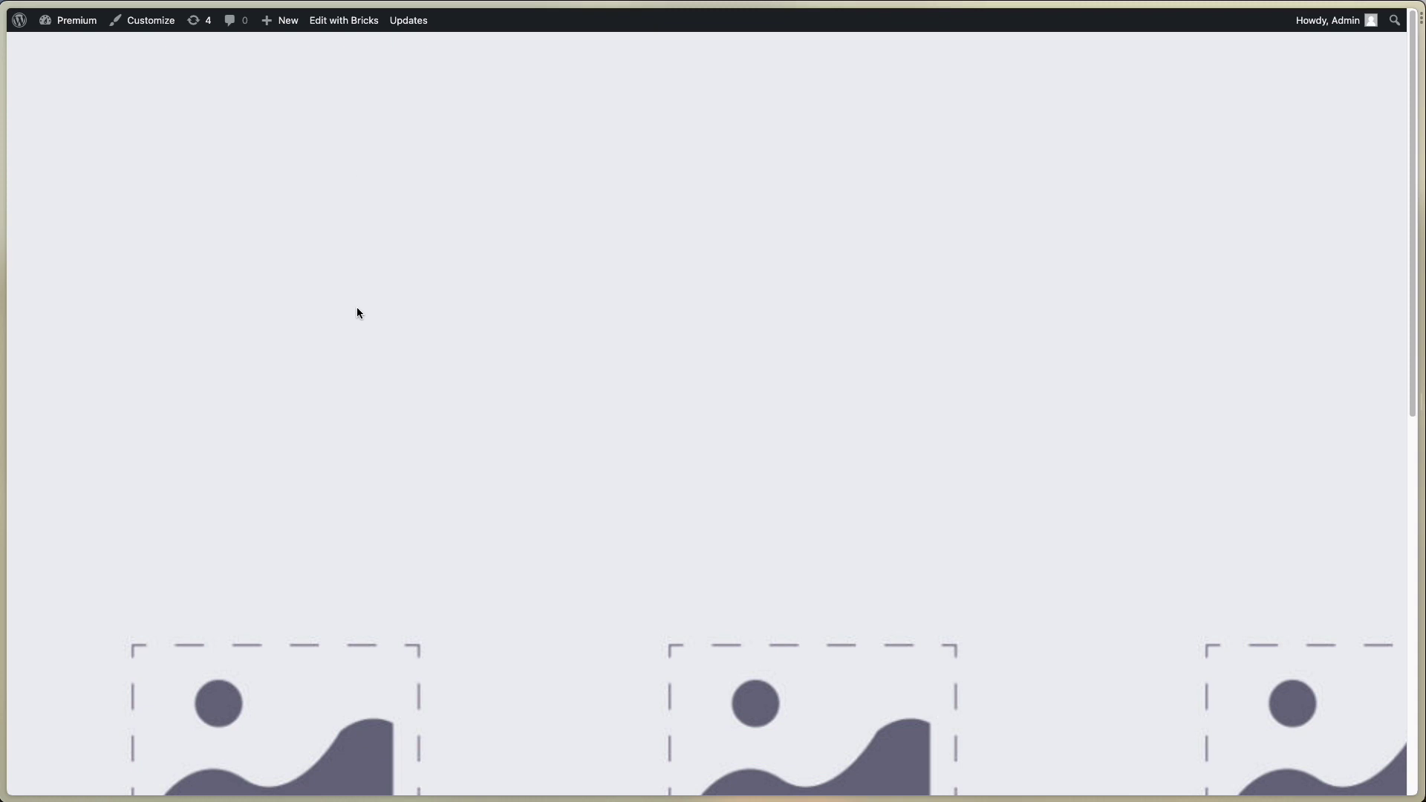
{"action": "key", "text": "super+r"}
{"action": "scroll", "coordinate": [511, 364], "scroll_direction": "down", "scroll_amount": 3}
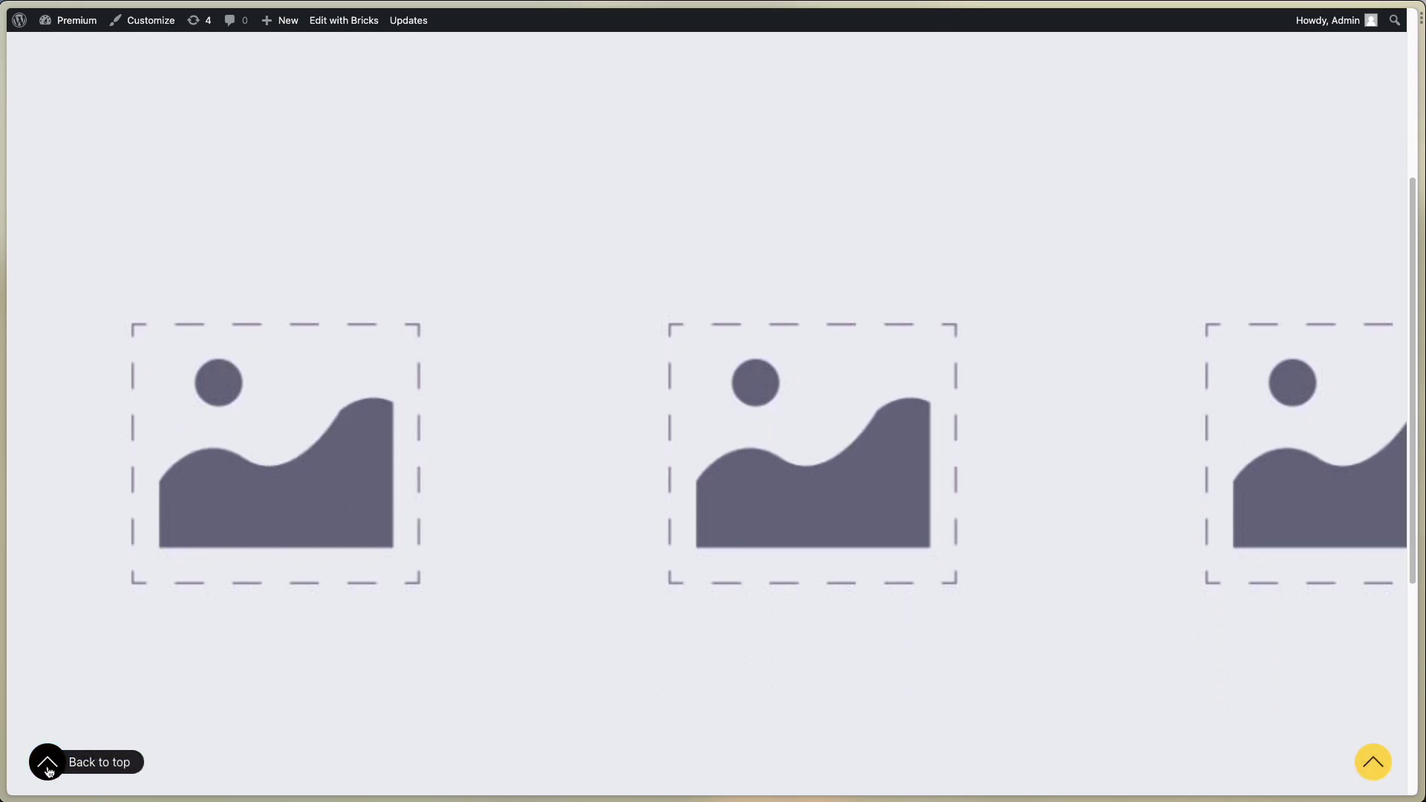
{"action": "scroll", "coordinate": [393, 743], "scroll_direction": "down", "scroll_amount": 5}
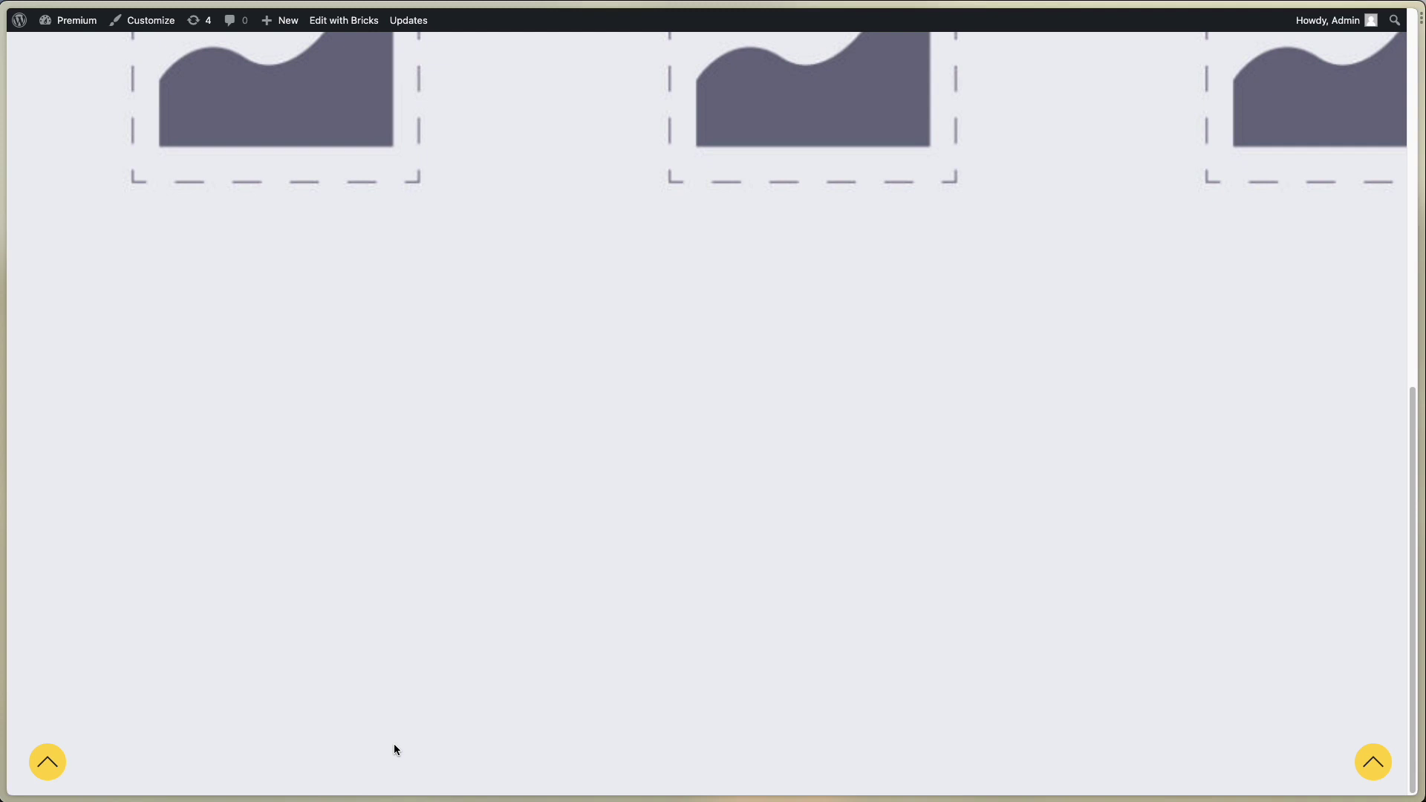
{"action": "scroll", "coordinate": [394, 749], "scroll_direction": "up", "scroll_amount": 10}
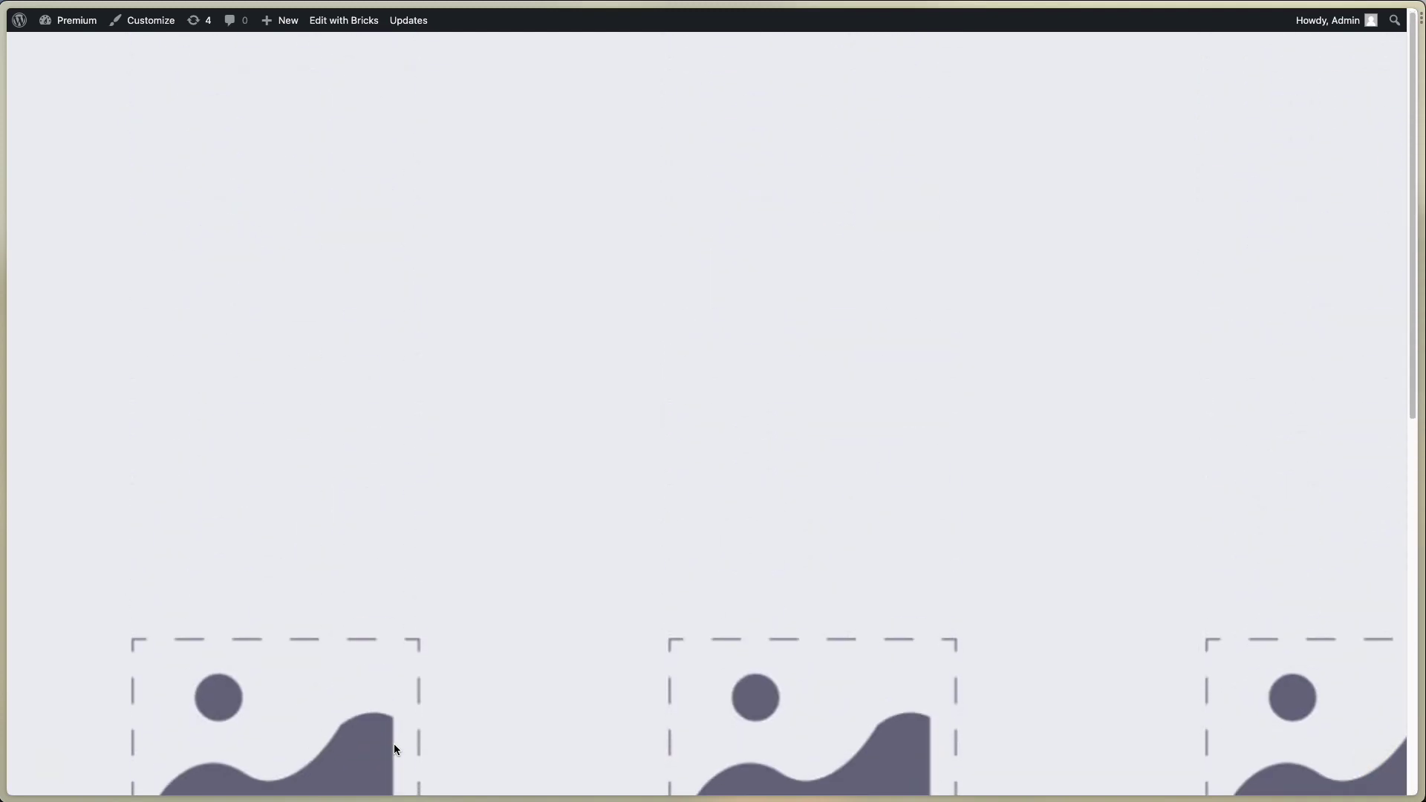
{"action": "scroll", "coordinate": [394, 749], "scroll_direction": "down", "scroll_amount": 5}
{"action": "scroll", "coordinate": [810, 717], "scroll_direction": "down", "scroll_amount": 2}
{"action": "scroll", "coordinate": [810, 717], "scroll_direction": "up", "scroll_amount": 7}
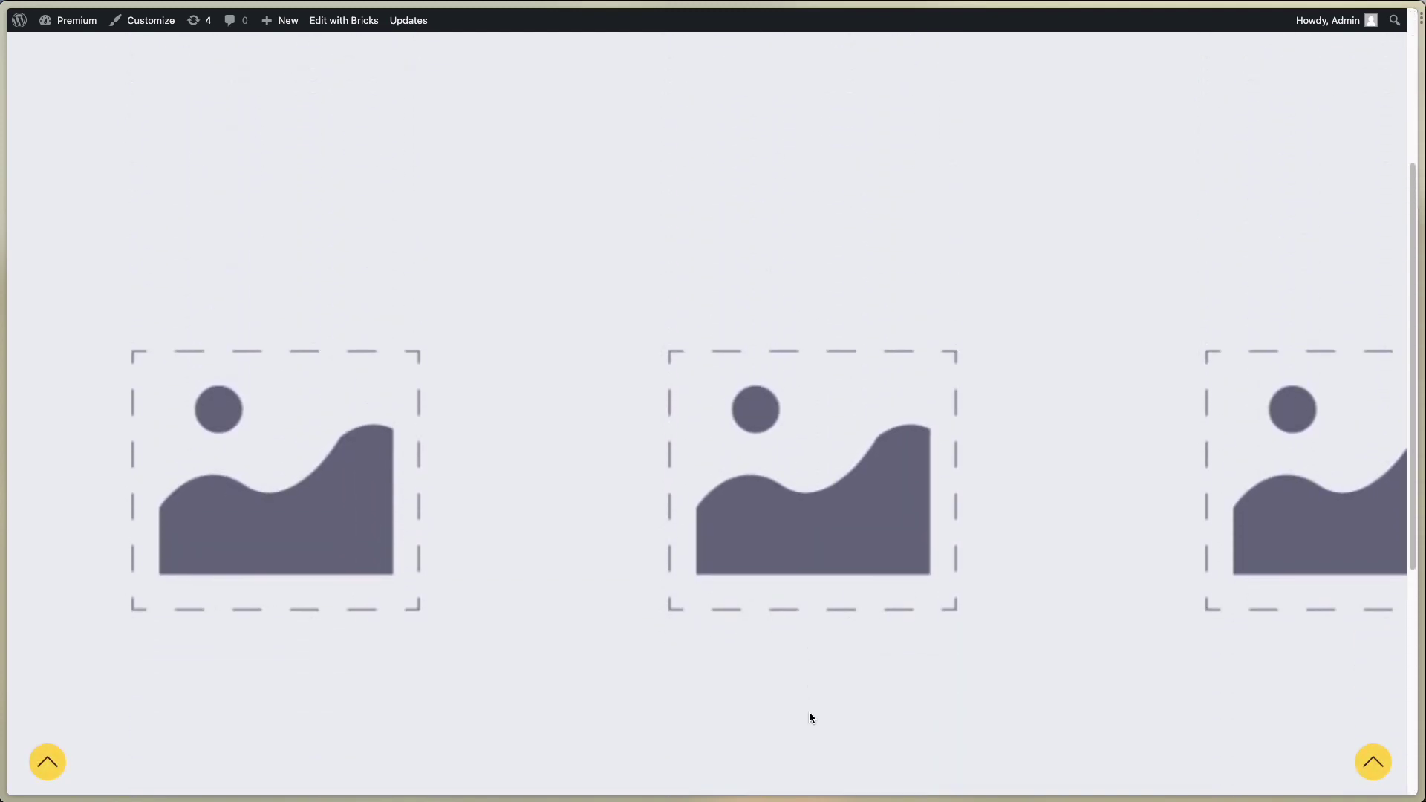
{"action": "scroll", "coordinate": [809, 718], "scroll_direction": "down", "scroll_amount": 7}
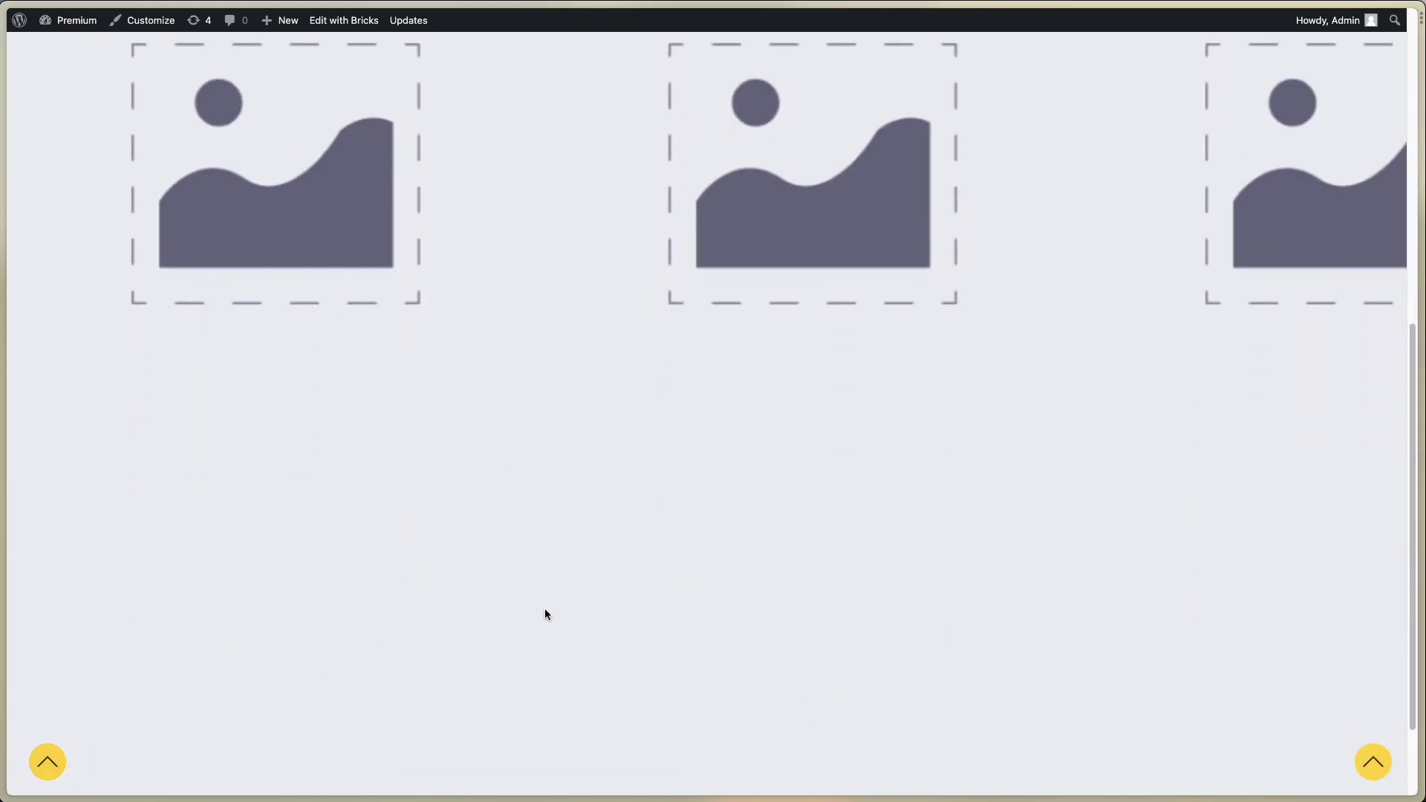
Test that the left back-to-top button returns the reloaded live page to its top, and scroll down again
{"action": "scroll", "coordinate": [544, 608], "scroll_direction": "down", "scroll_amount": 2}
{"action": "left_click", "coordinate": [48, 761]}
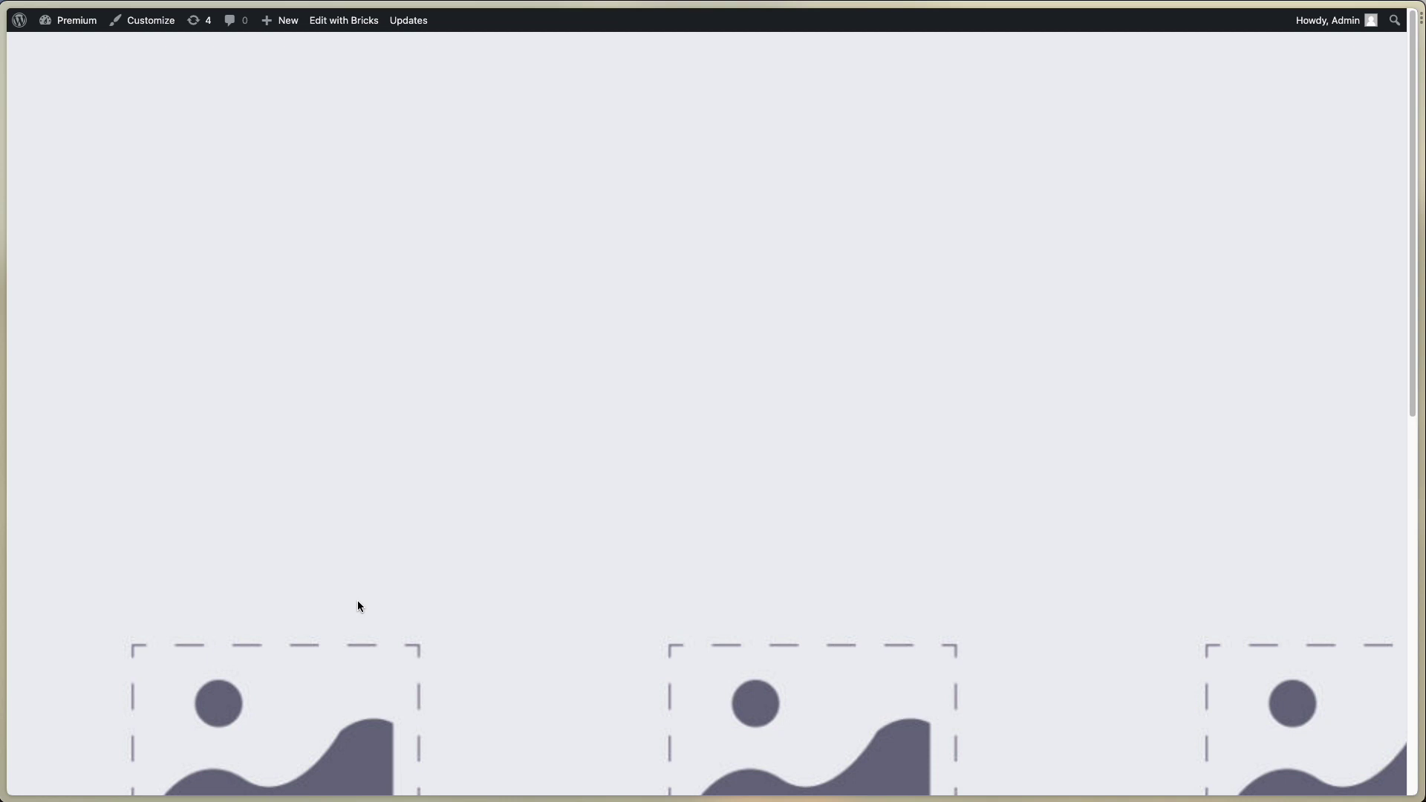
{"action": "scroll", "coordinate": [358, 606], "scroll_direction": "down", "scroll_amount": 7}
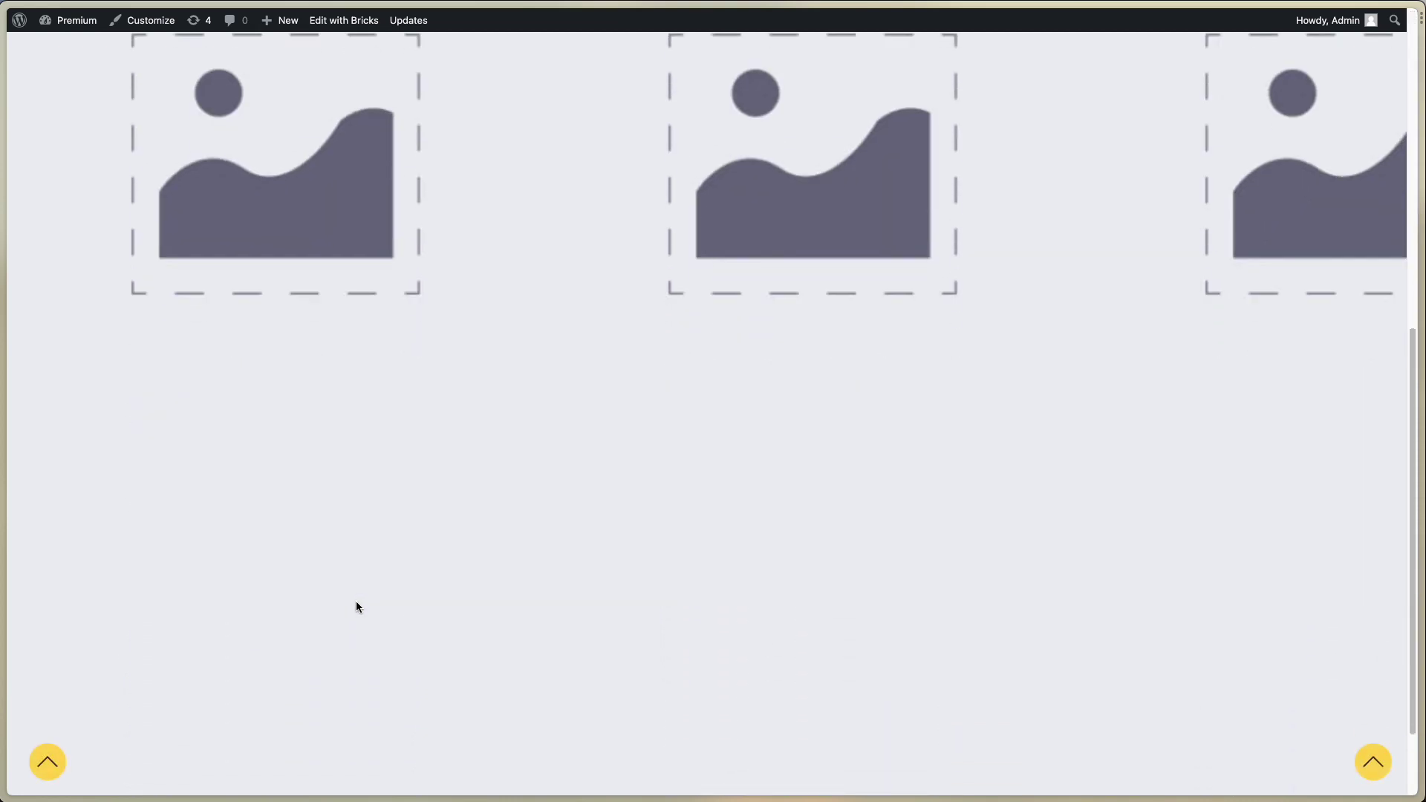